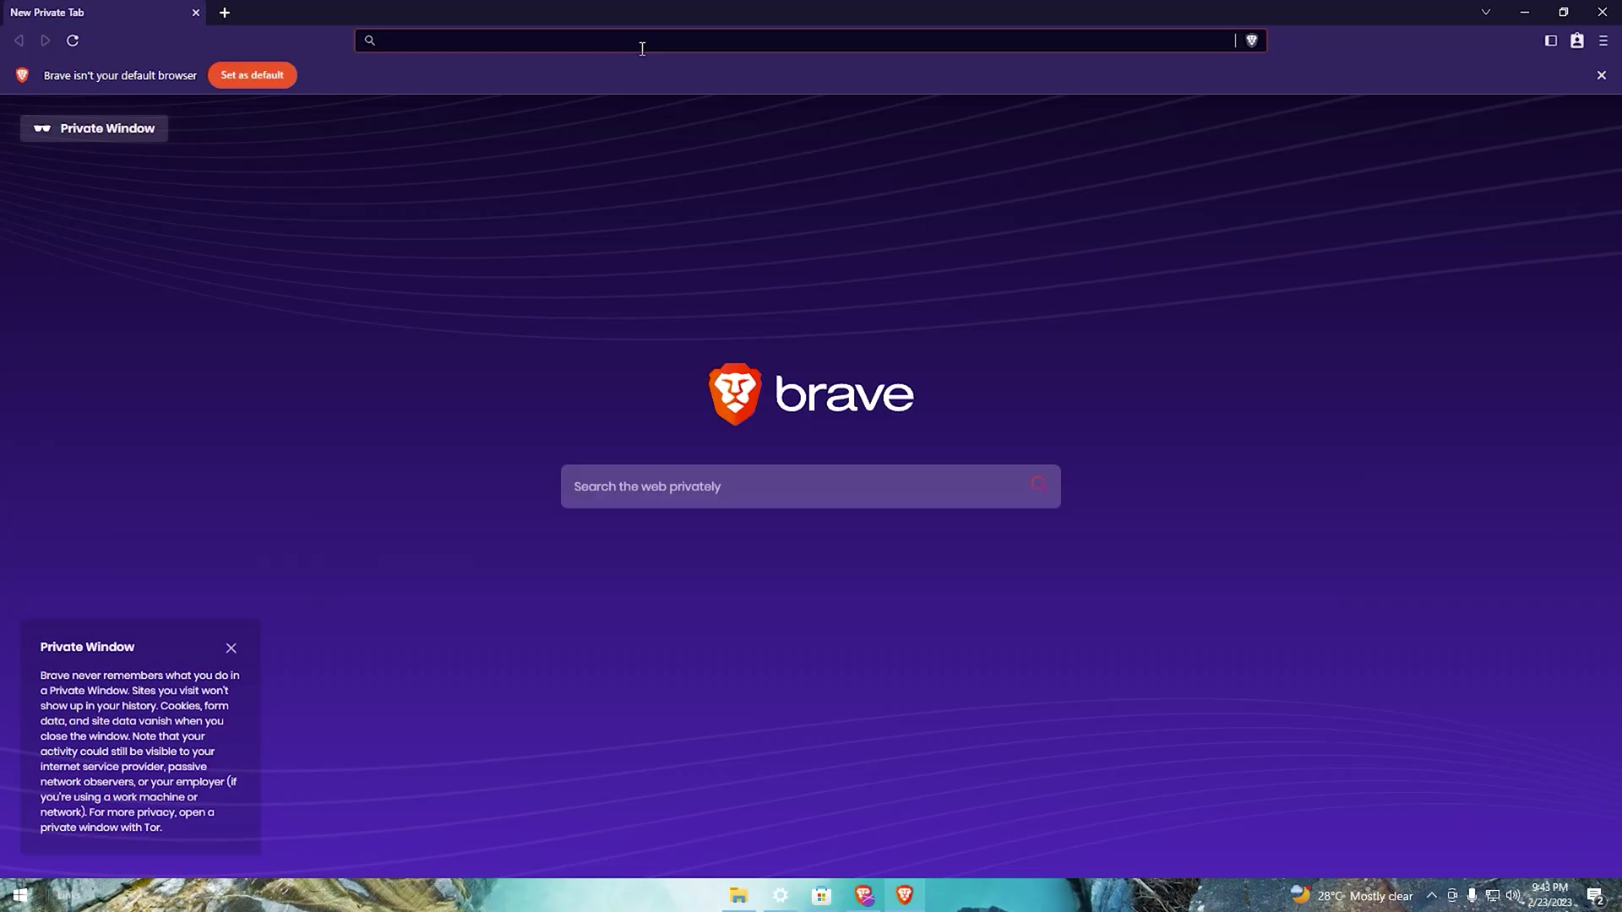
Load poweriso.com in the Brave private window.
{"action": "type", "text": "power"}
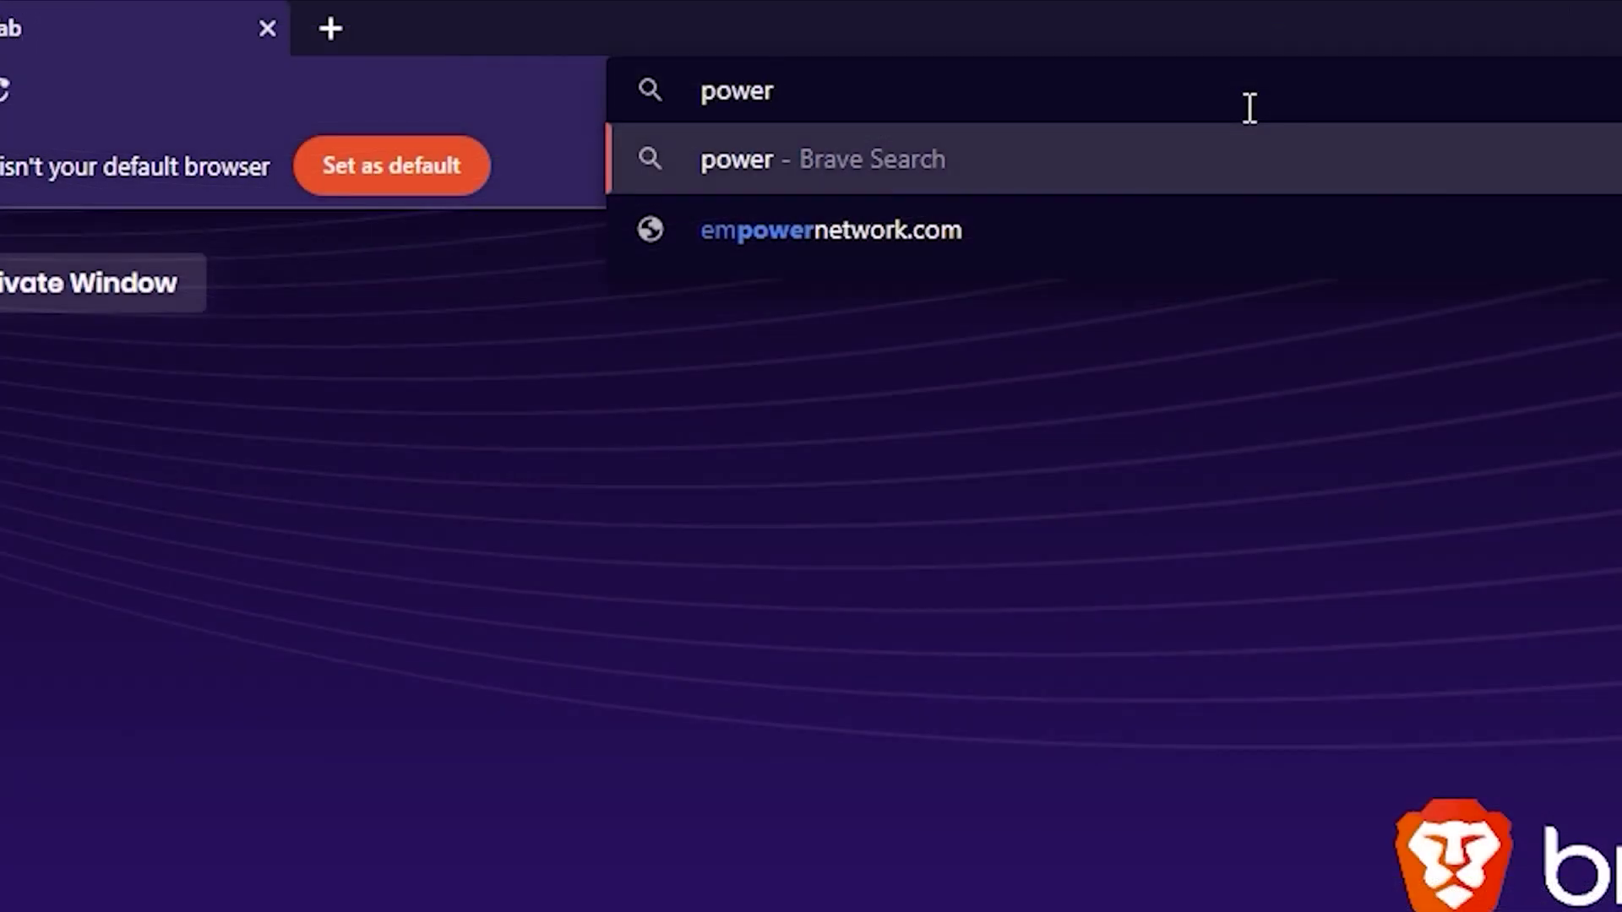
{"action": "type", "text": "iso.com"}
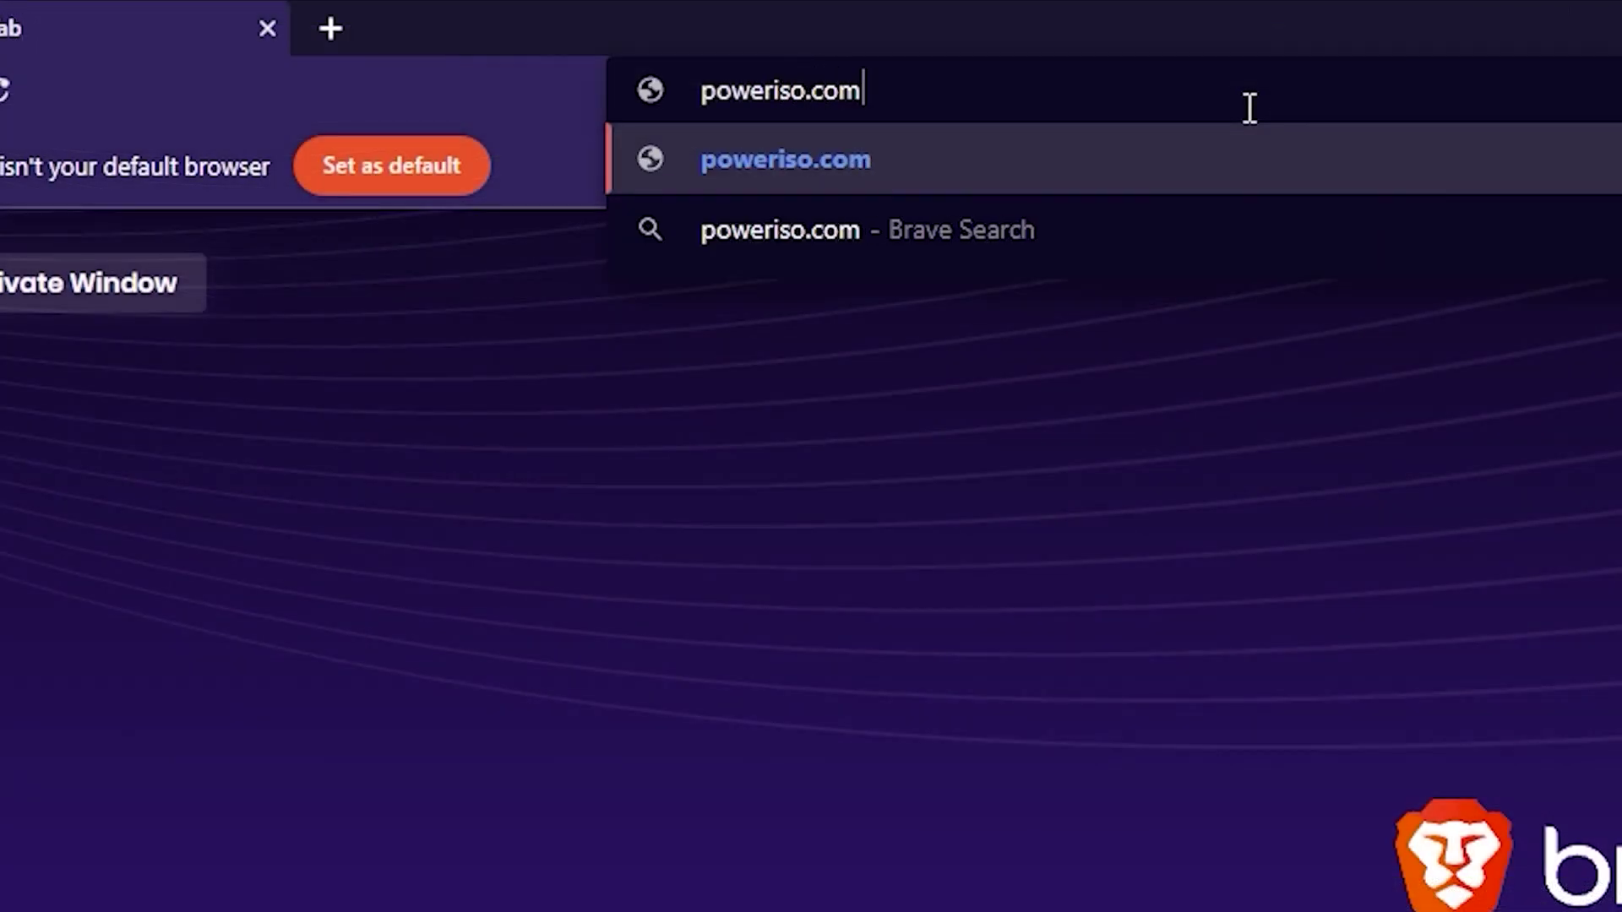
{"action": "key", "text": "Return"}
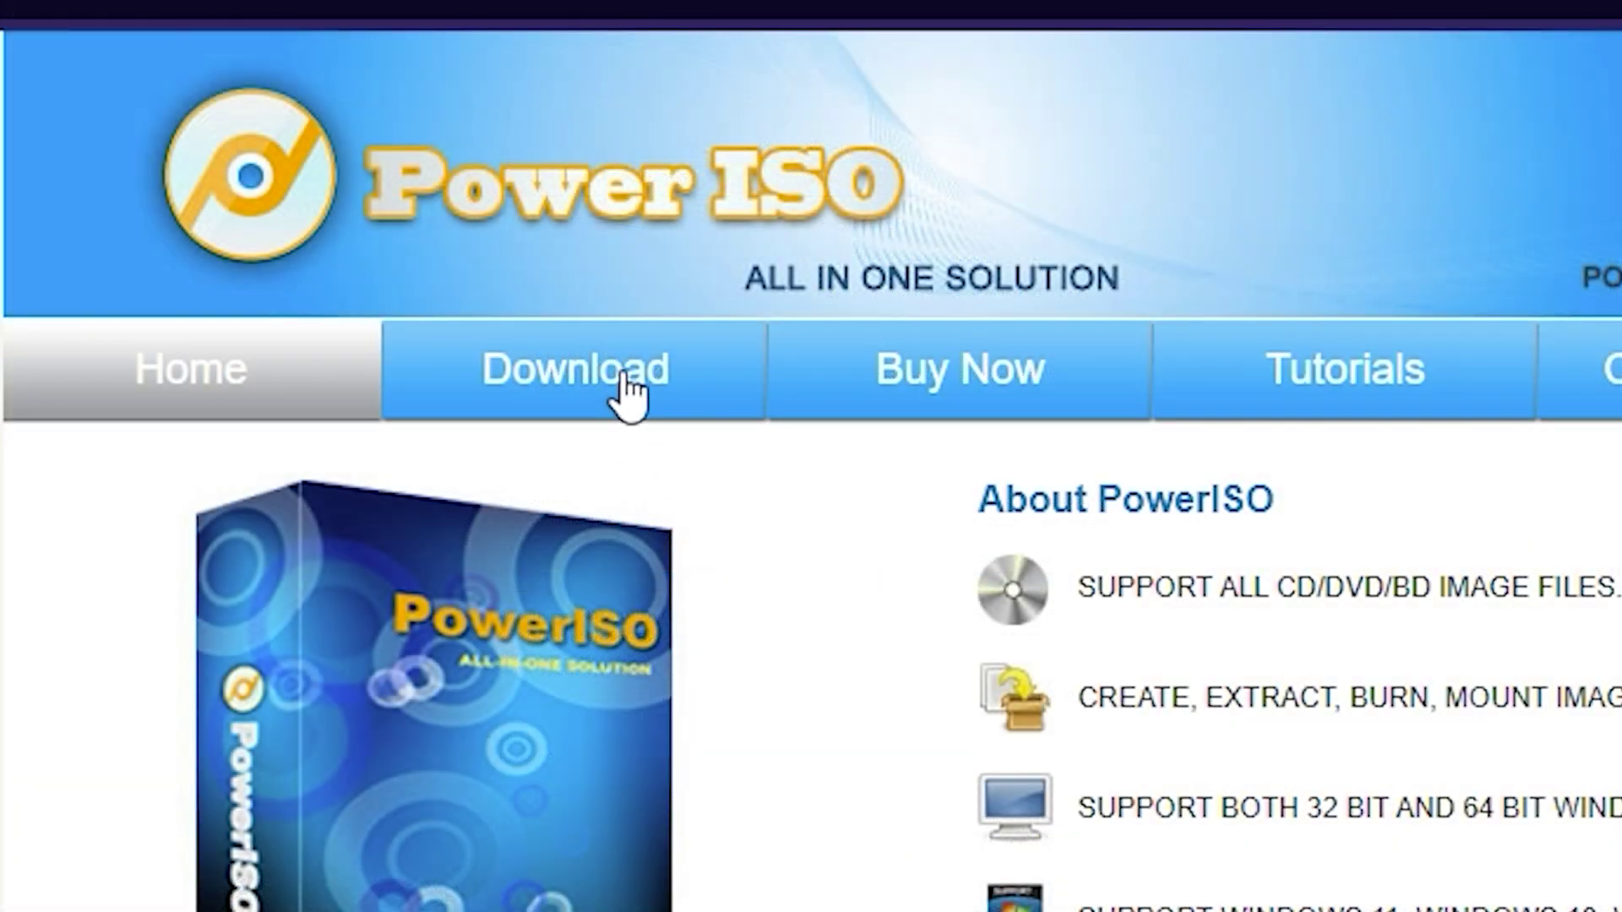
Download the PowerISO v8.4 (64-bit) installer, saving PowerISO8-x64.exe to the Downloads folder.
{"action": "left_click", "coordinate": [625, 381]}
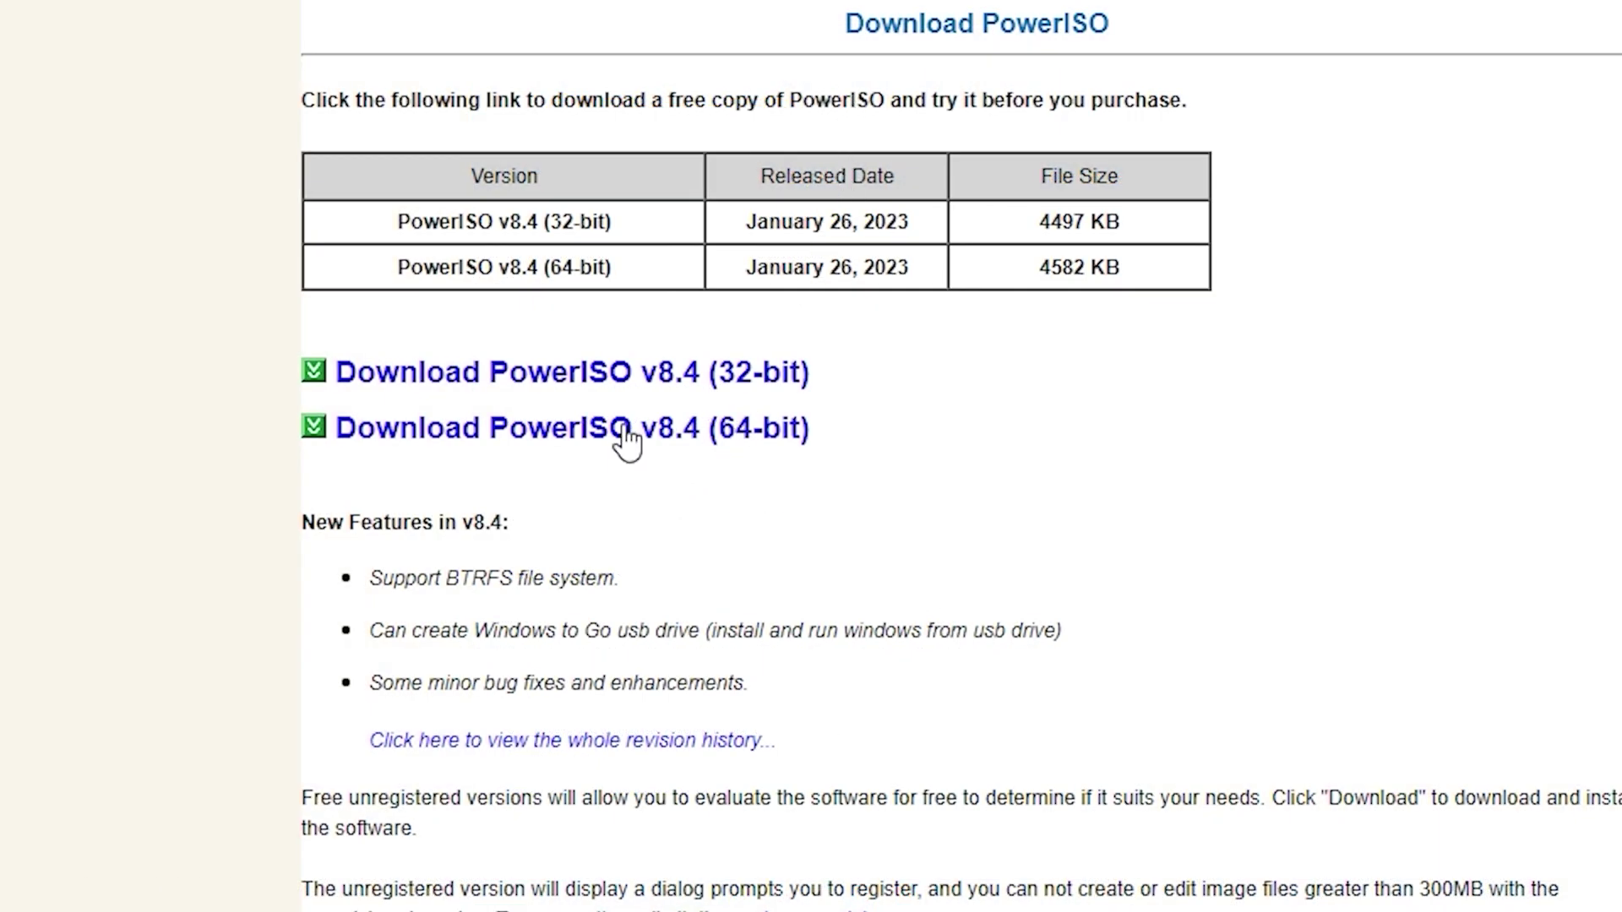
{"action": "left_click", "coordinate": [626, 445]}
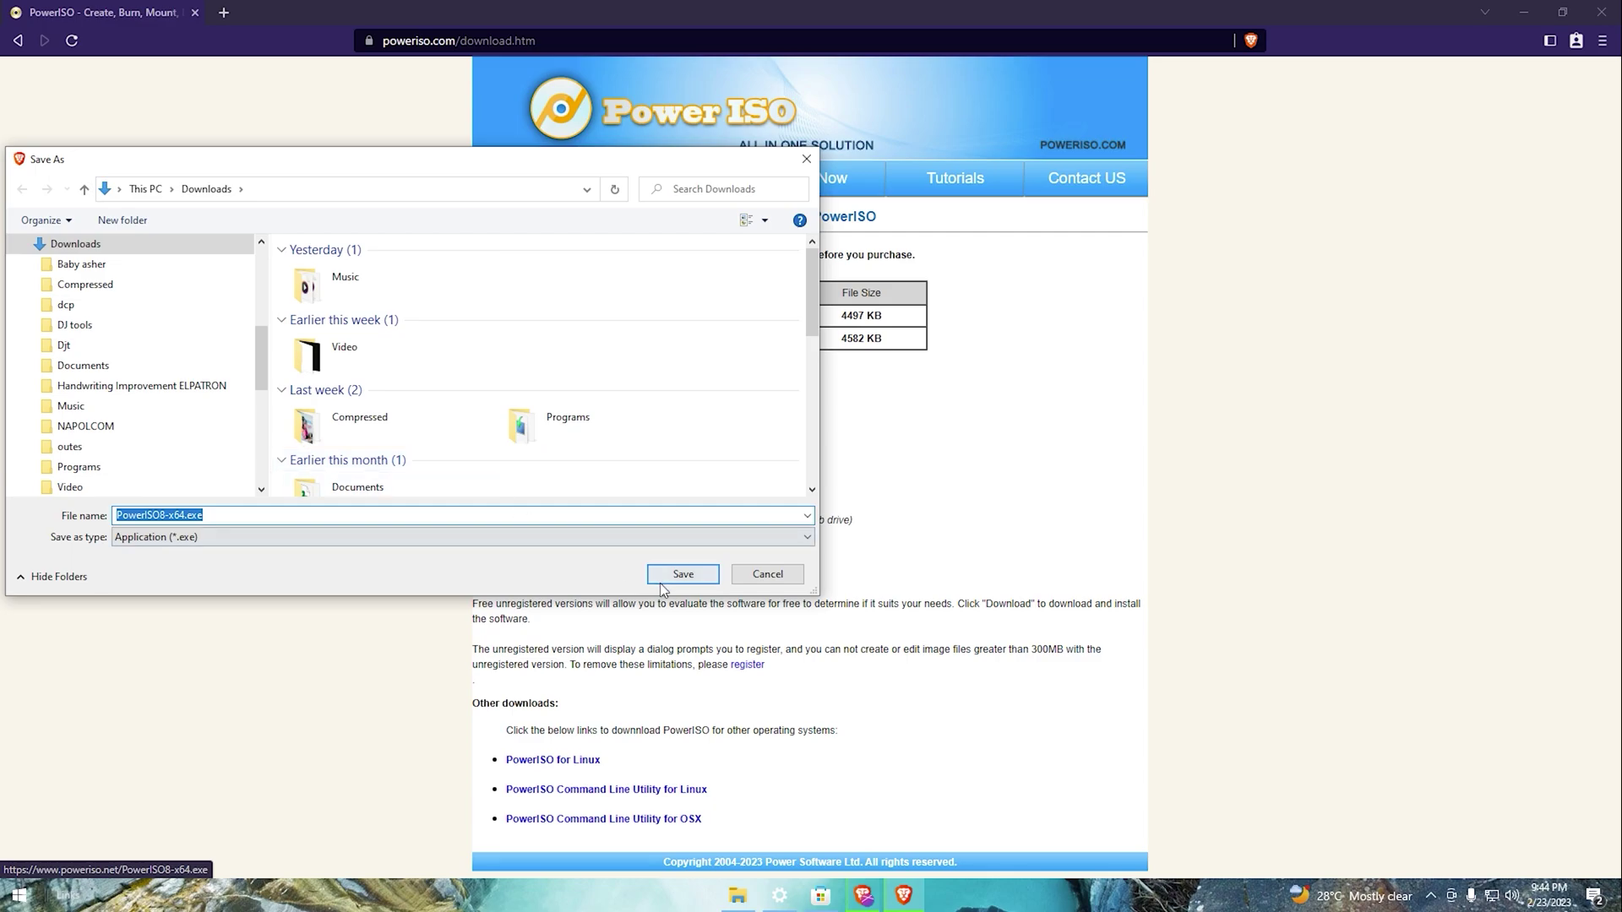
{"action": "left_click", "coordinate": [663, 582]}
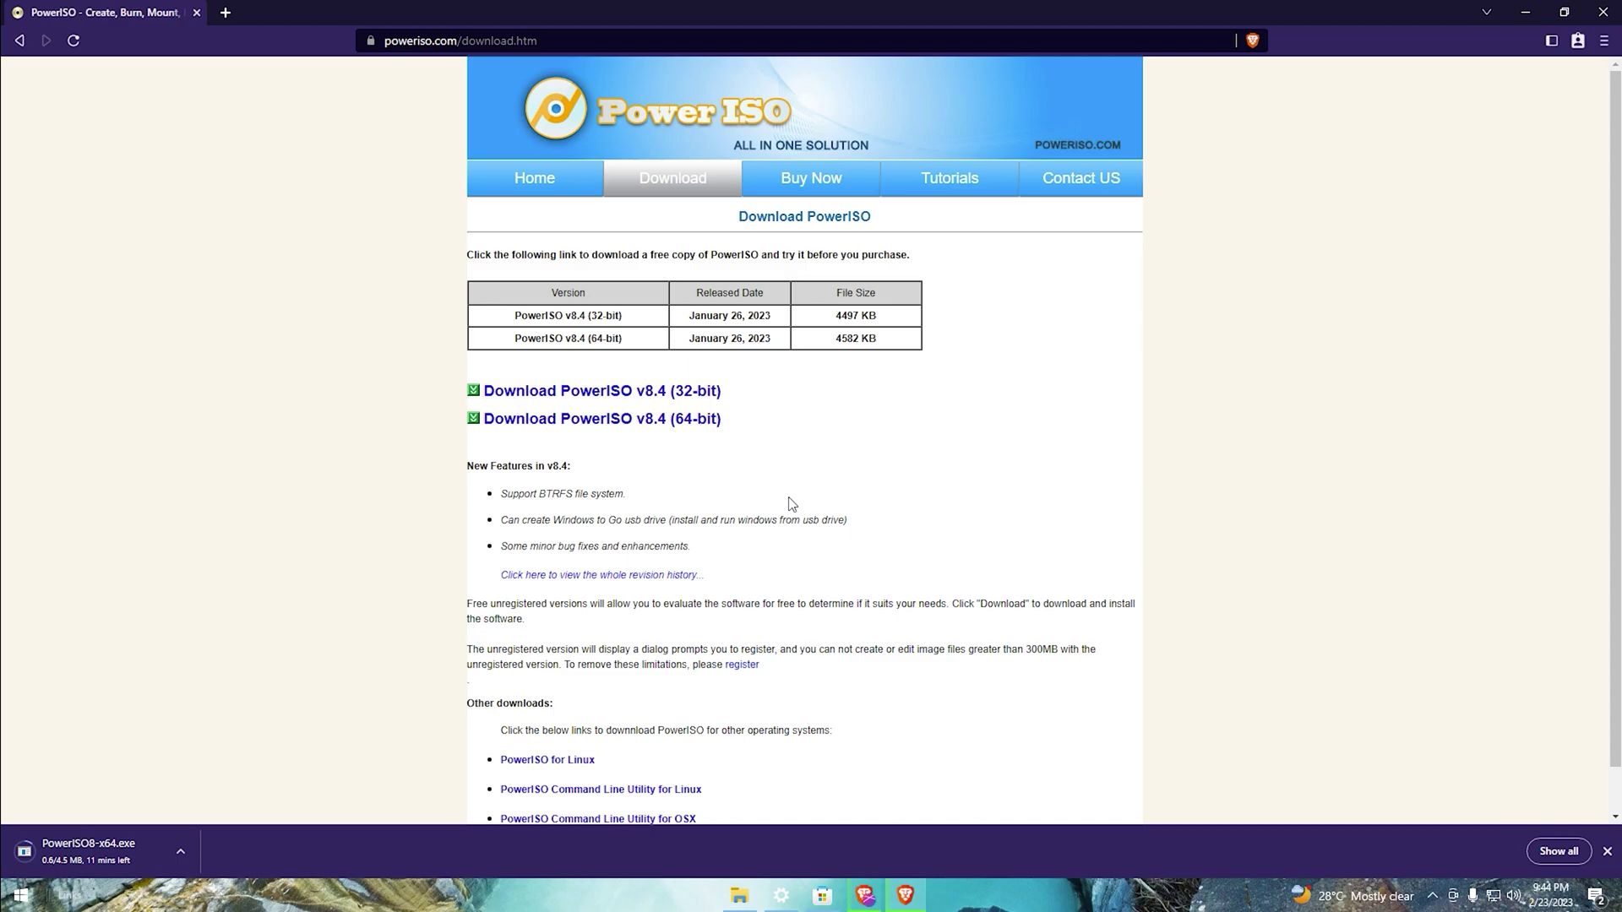
Browse the PowerISO ordering and tutorials pages and read the supported-operating-systems FAQ.
{"action": "left_click", "coordinate": [835, 189]}
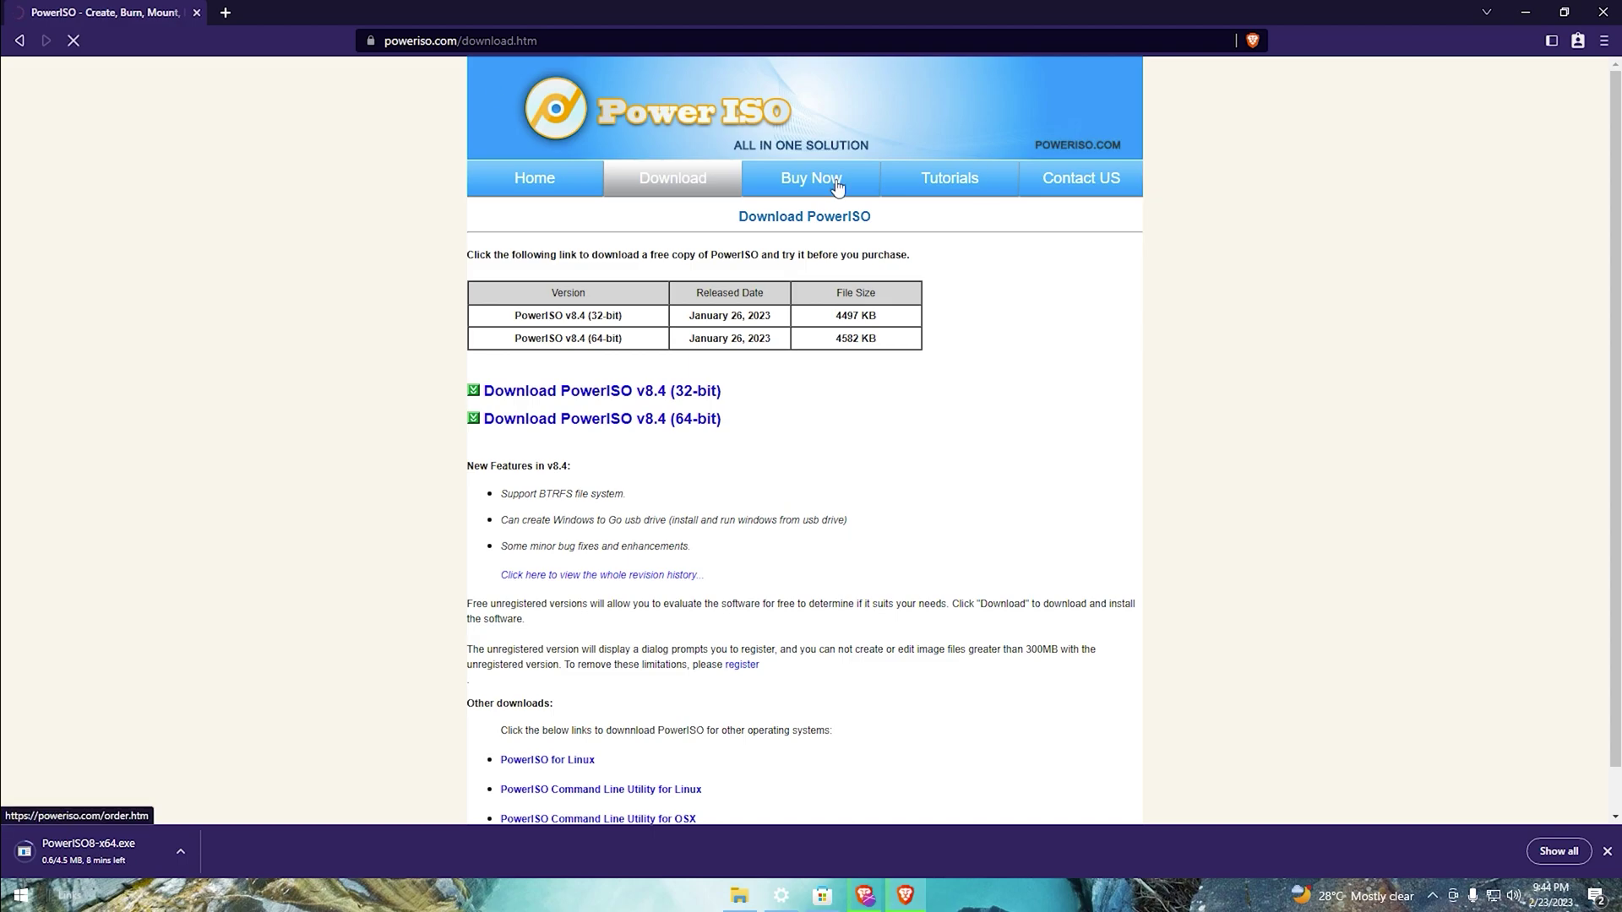
{"action": "left_click", "coordinate": [970, 179]}
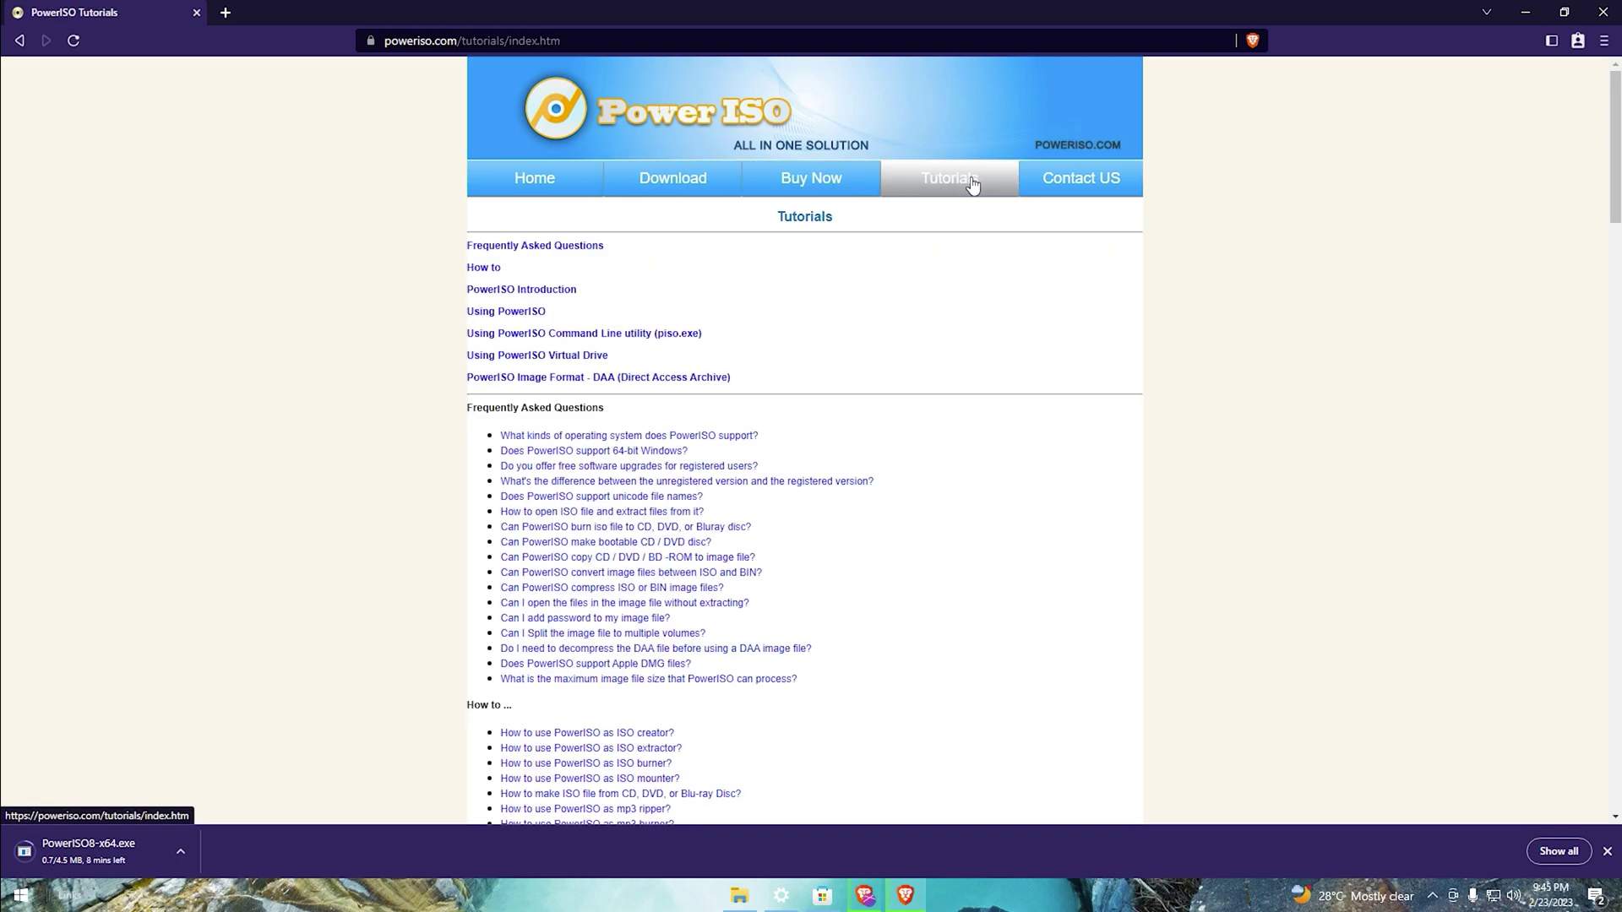
{"action": "scroll", "coordinate": [861, 346], "scroll_direction": "down", "scroll_amount": 2}
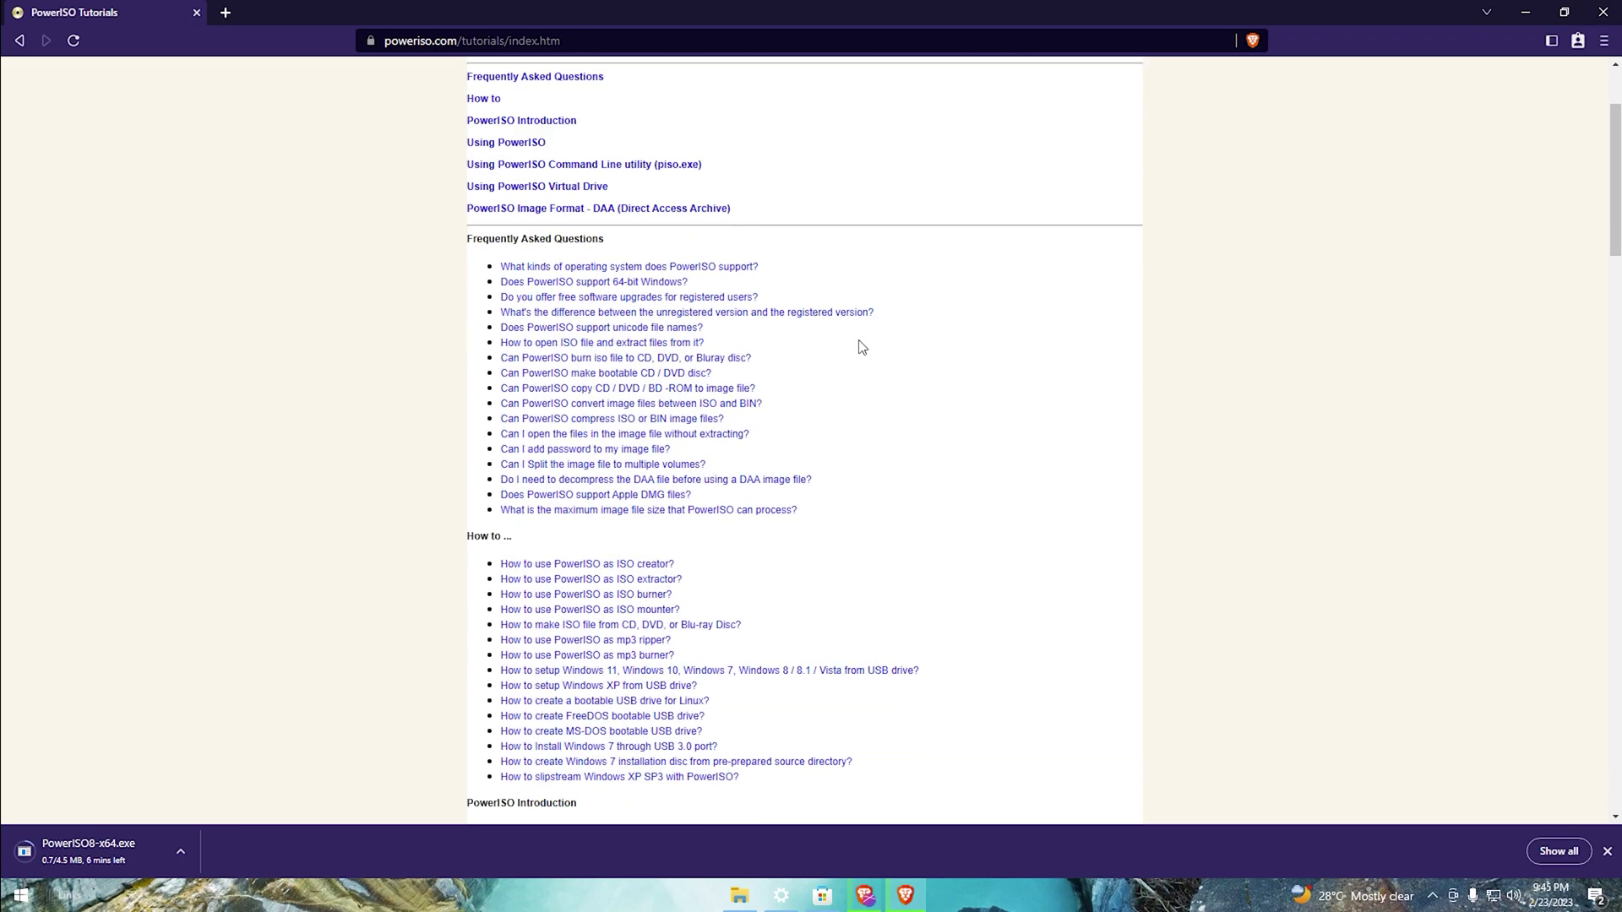
{"action": "left_click", "coordinate": [714, 294]}
{"action": "scroll", "coordinate": [752, 317], "scroll_direction": "down", "scroll_amount": 5}
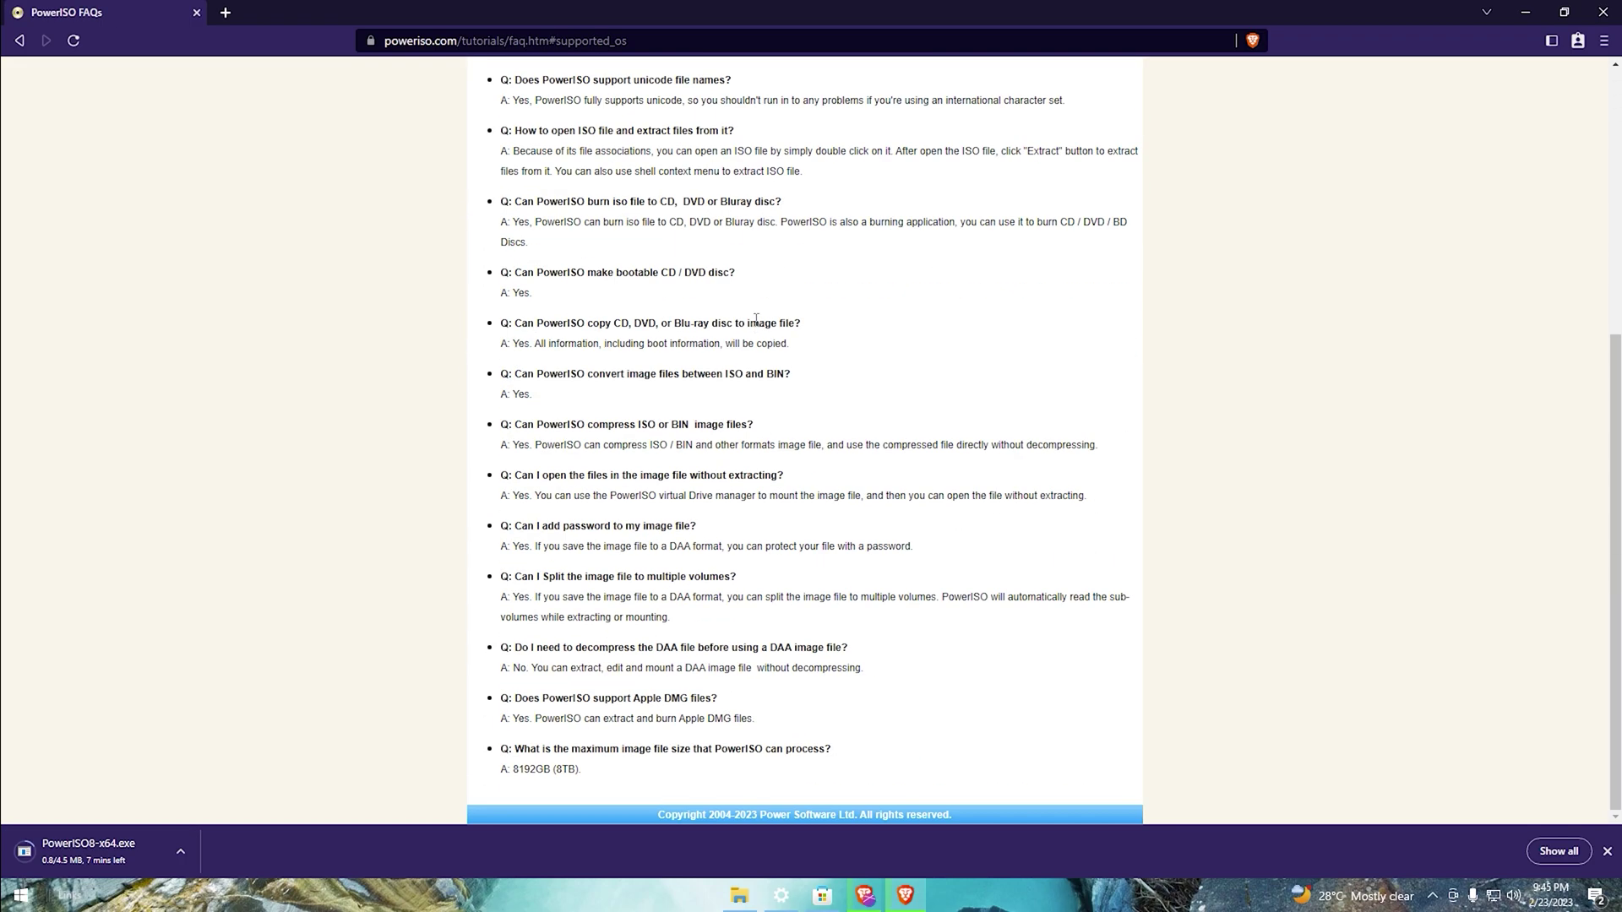
{"action": "scroll", "coordinate": [756, 324], "scroll_direction": "up", "scroll_amount": 5}
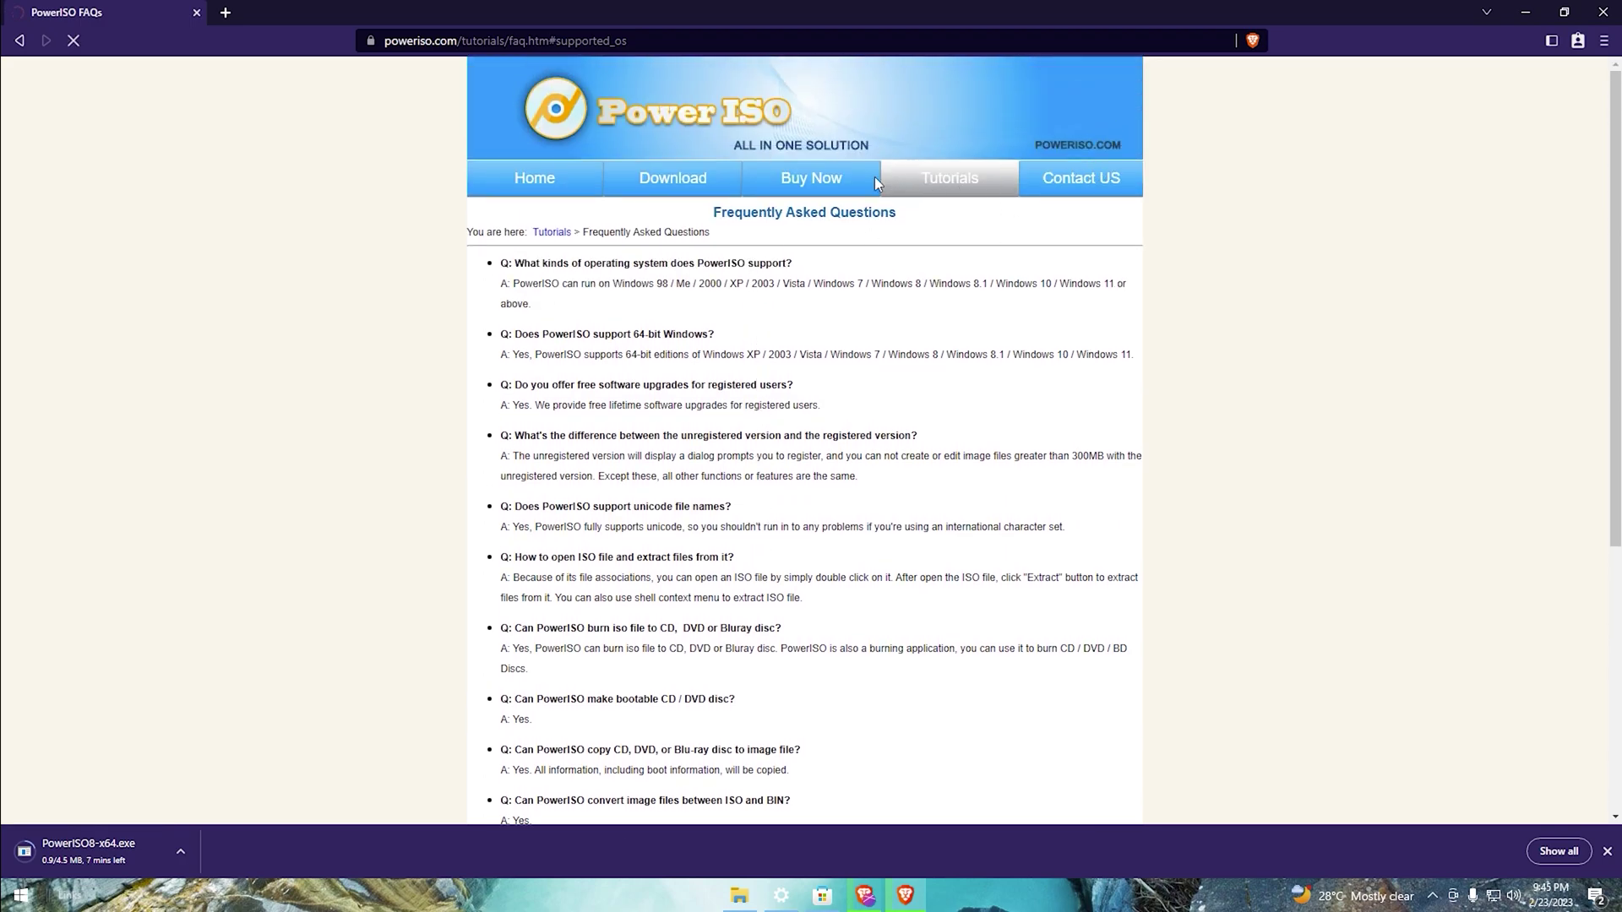
Revisit the ordering and download pages, then scroll through the PowerISO home page.
{"action": "left_click", "coordinate": [867, 188]}
{"action": "left_click", "coordinate": [701, 174]}
{"action": "scroll", "coordinate": [642, 331], "scroll_direction": "down", "scroll_amount": 1}
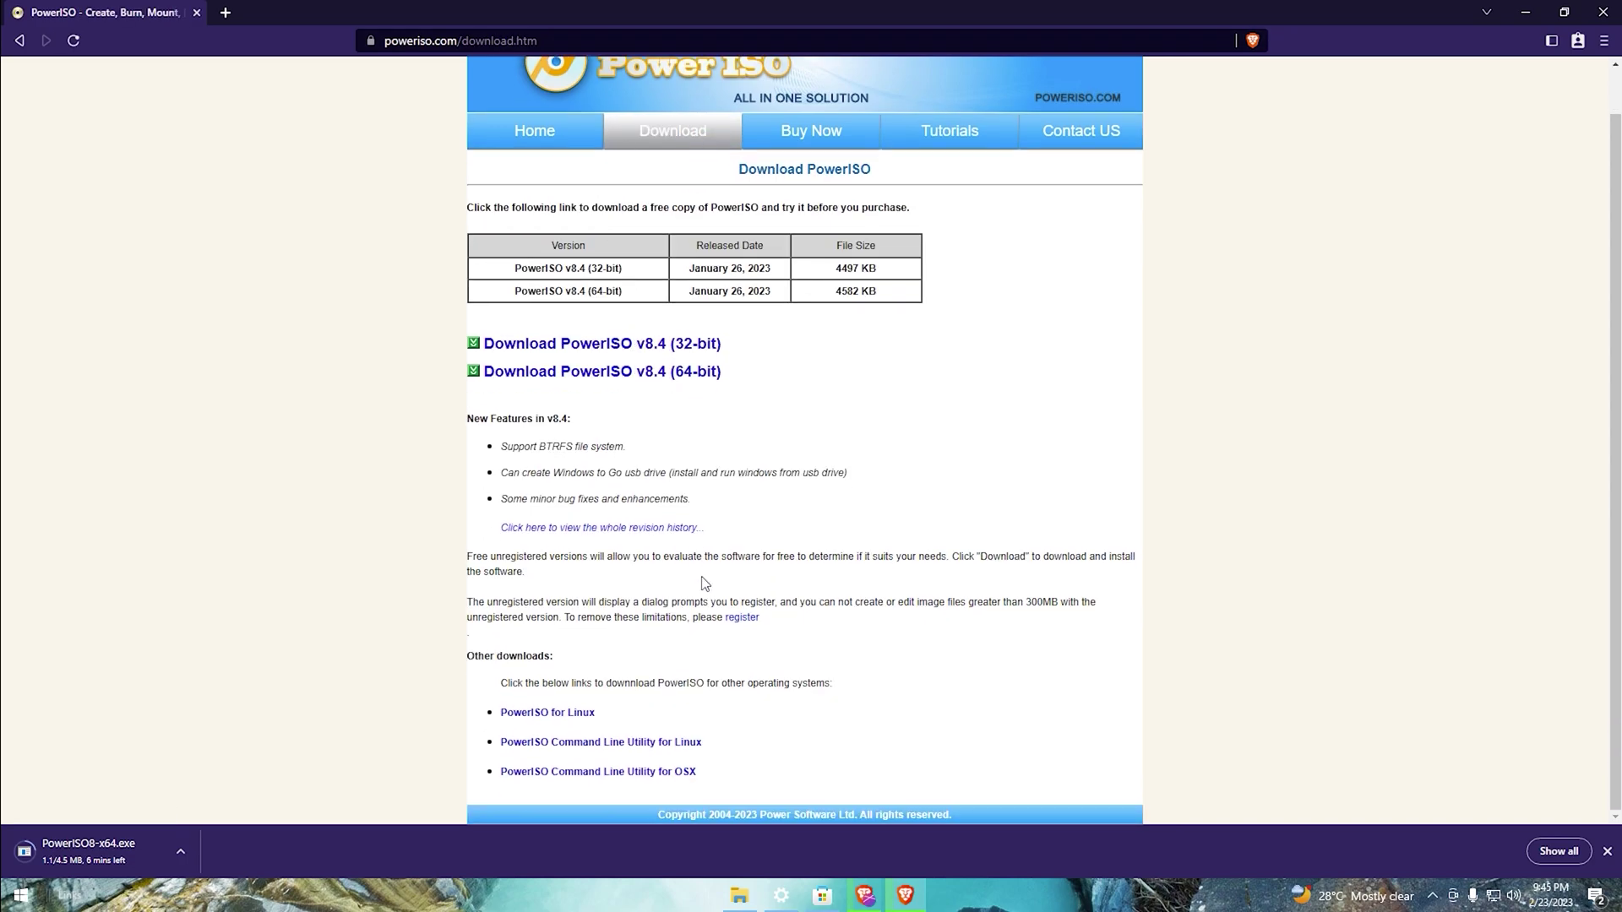
{"action": "left_click", "coordinate": [526, 137]}
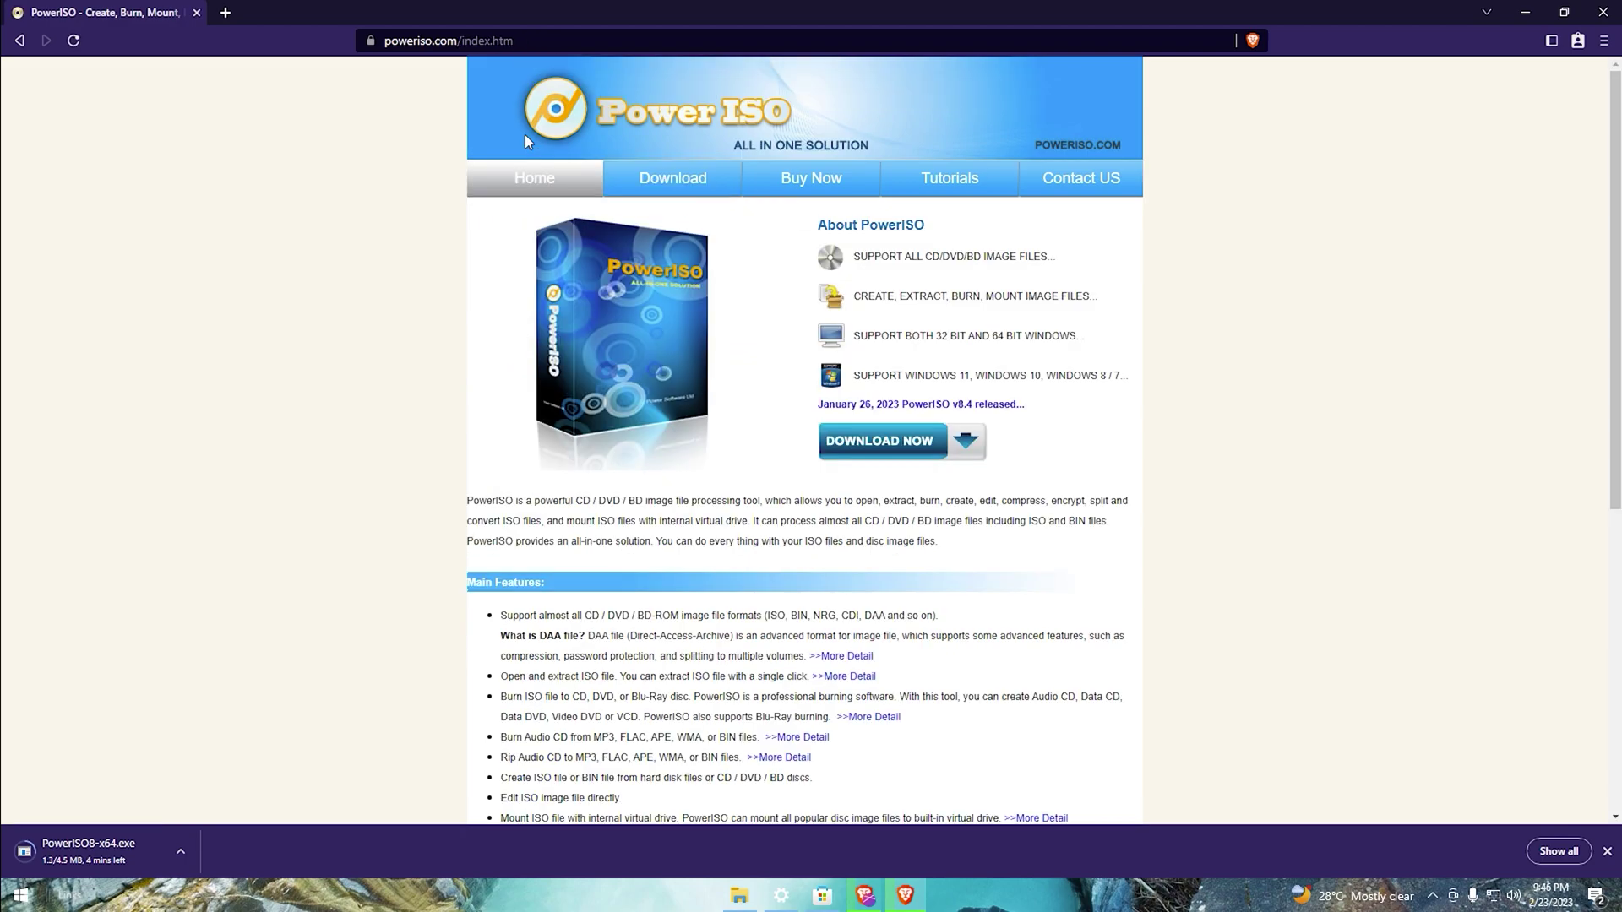
{"action": "scroll", "coordinate": [743, 411], "scroll_direction": "down", "scroll_amount": 5}
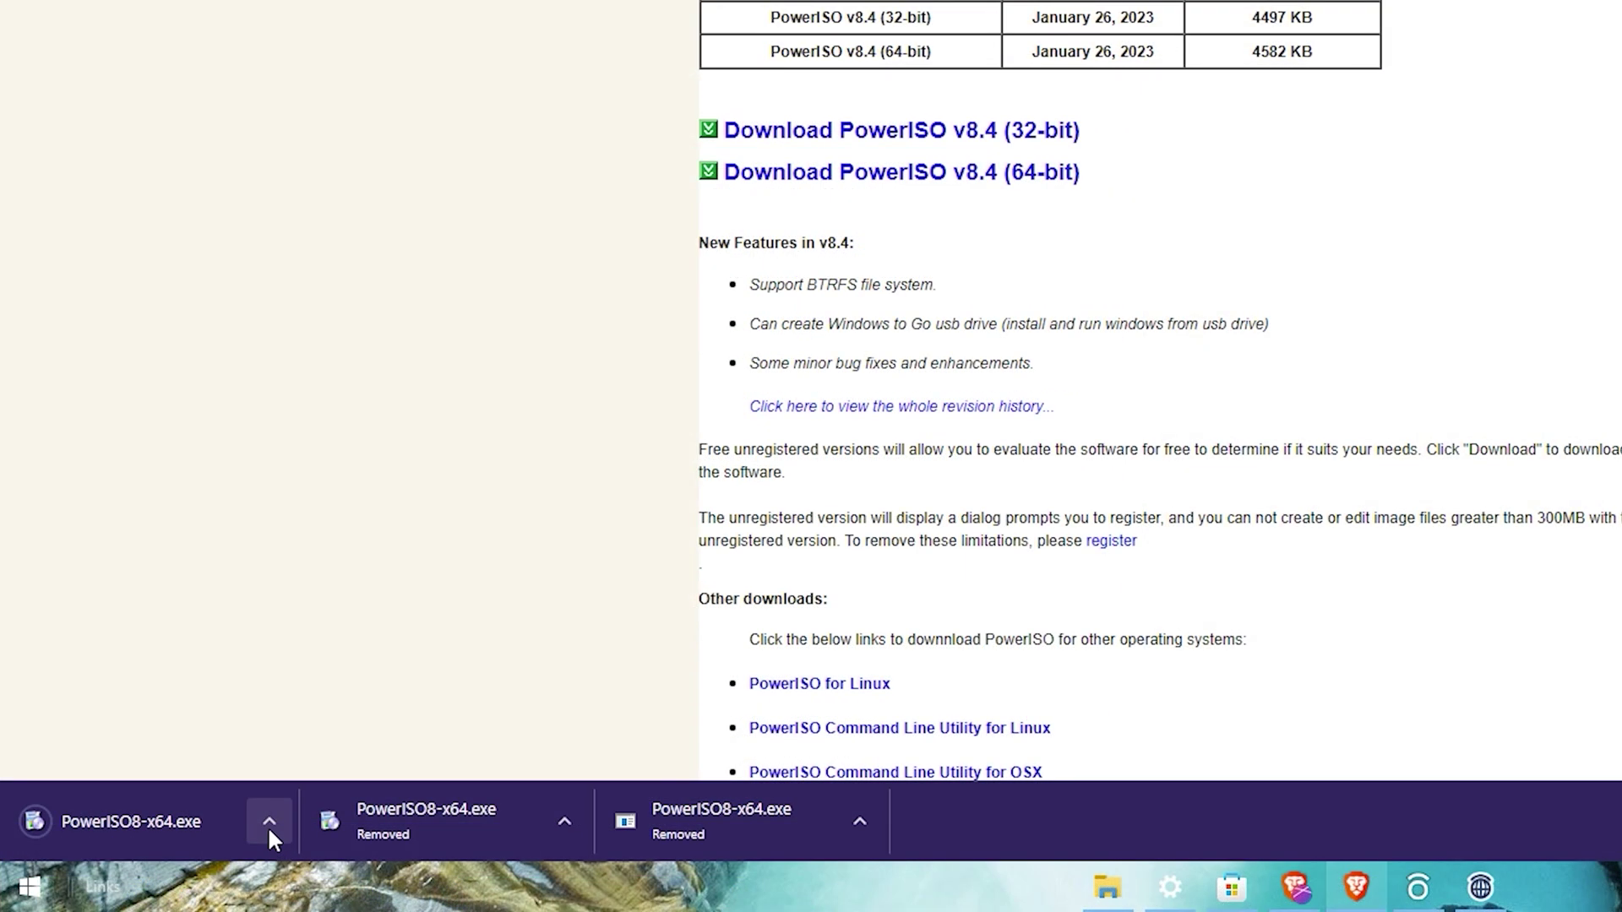
Run PowerISO8-x64.exe from the Downloads folder with administrator permission, then minimize Explorer.
{"action": "left_click", "coordinate": [267, 823]}
{"action": "left_click", "coordinate": [376, 740]}
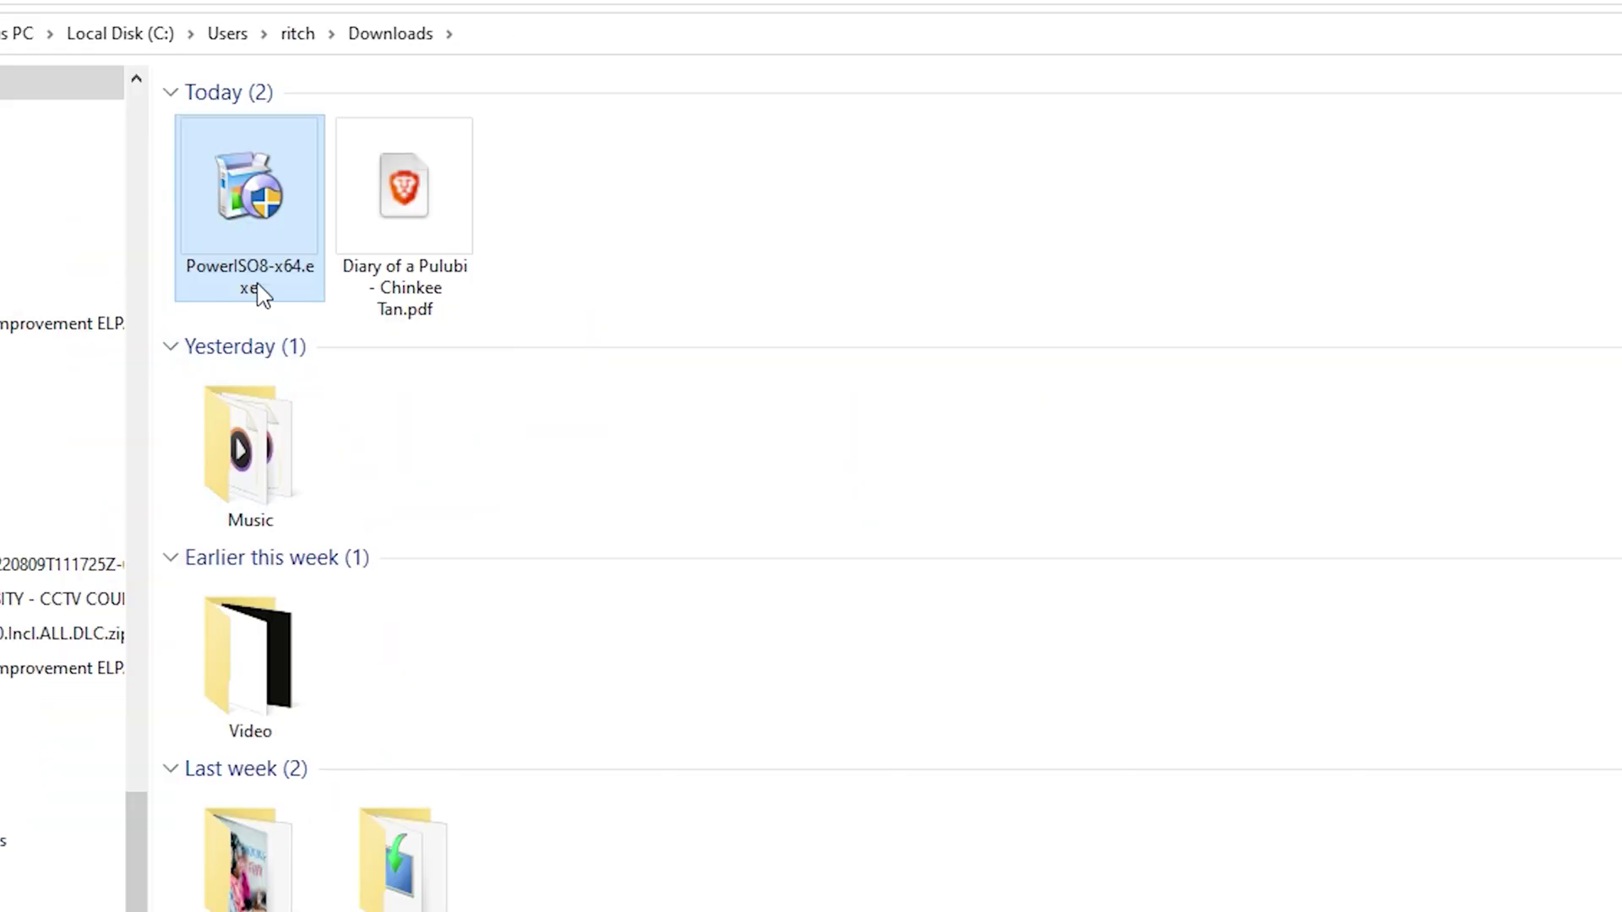
{"action": "right_click", "coordinate": [269, 255]}
{"action": "left_click", "coordinate": [283, 270]}
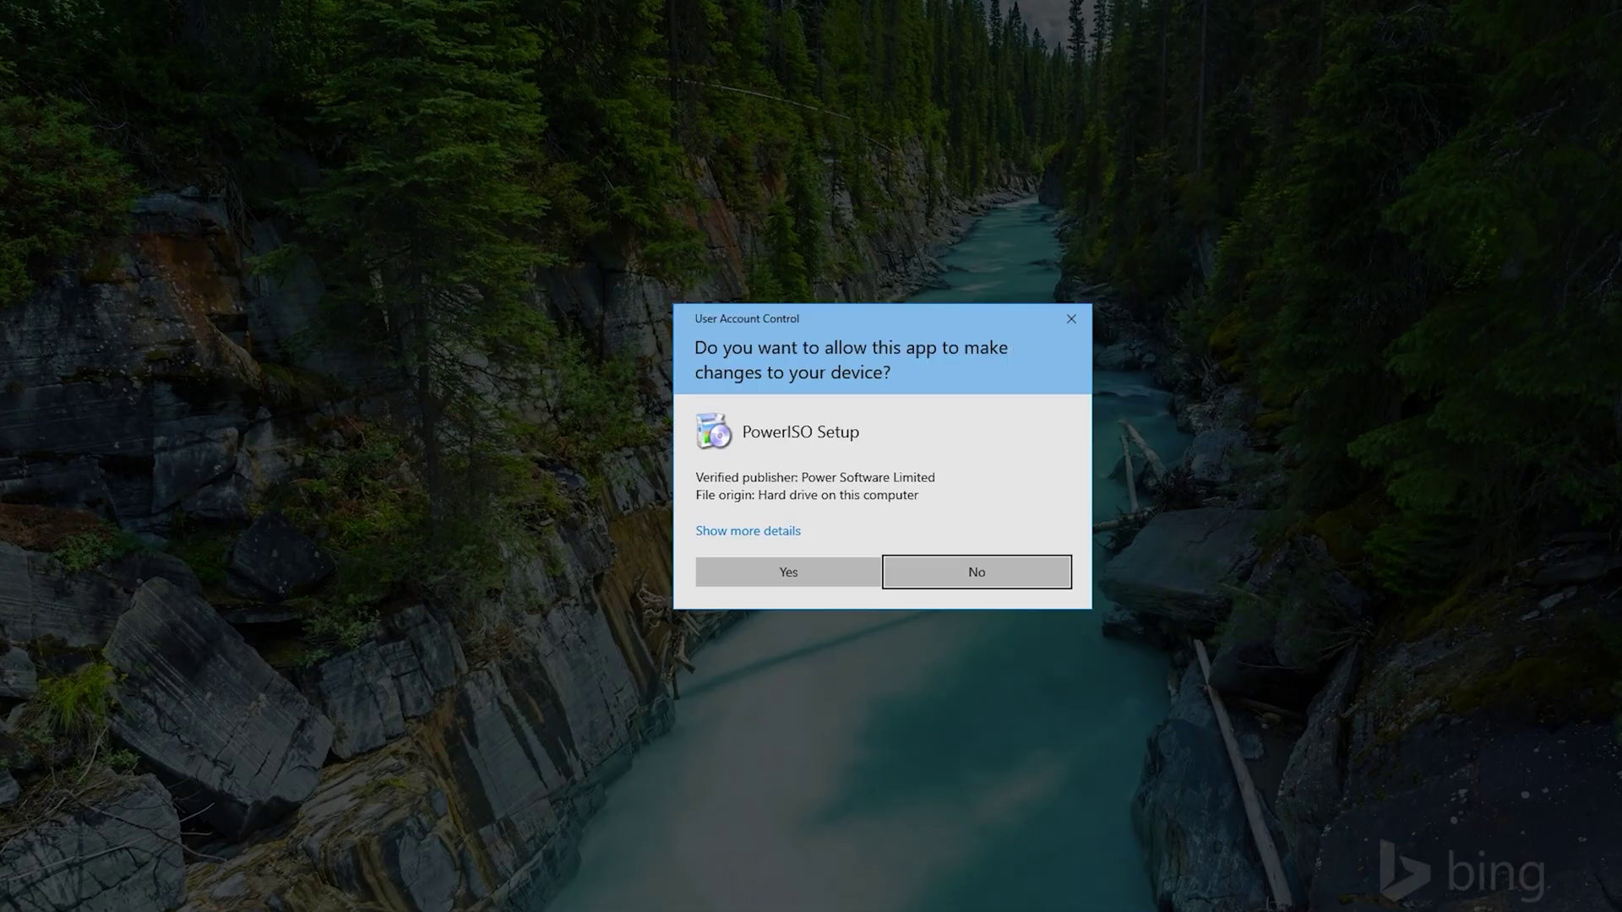
{"action": "left_click", "coordinate": [764, 572]}
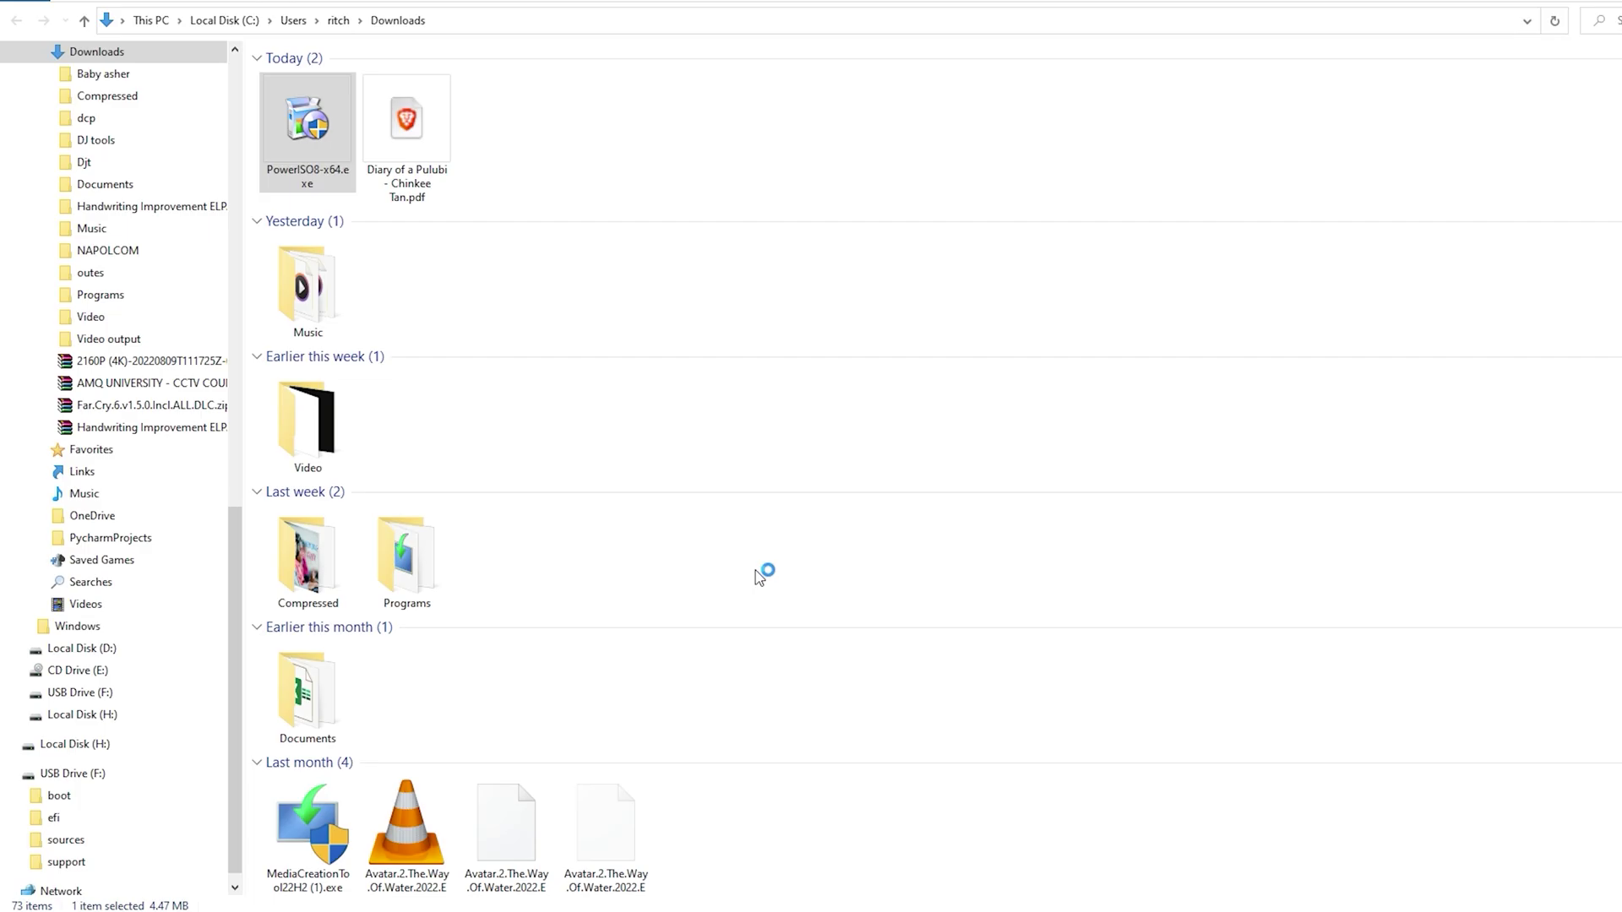
{"action": "left_click", "coordinate": [1436, 15]}
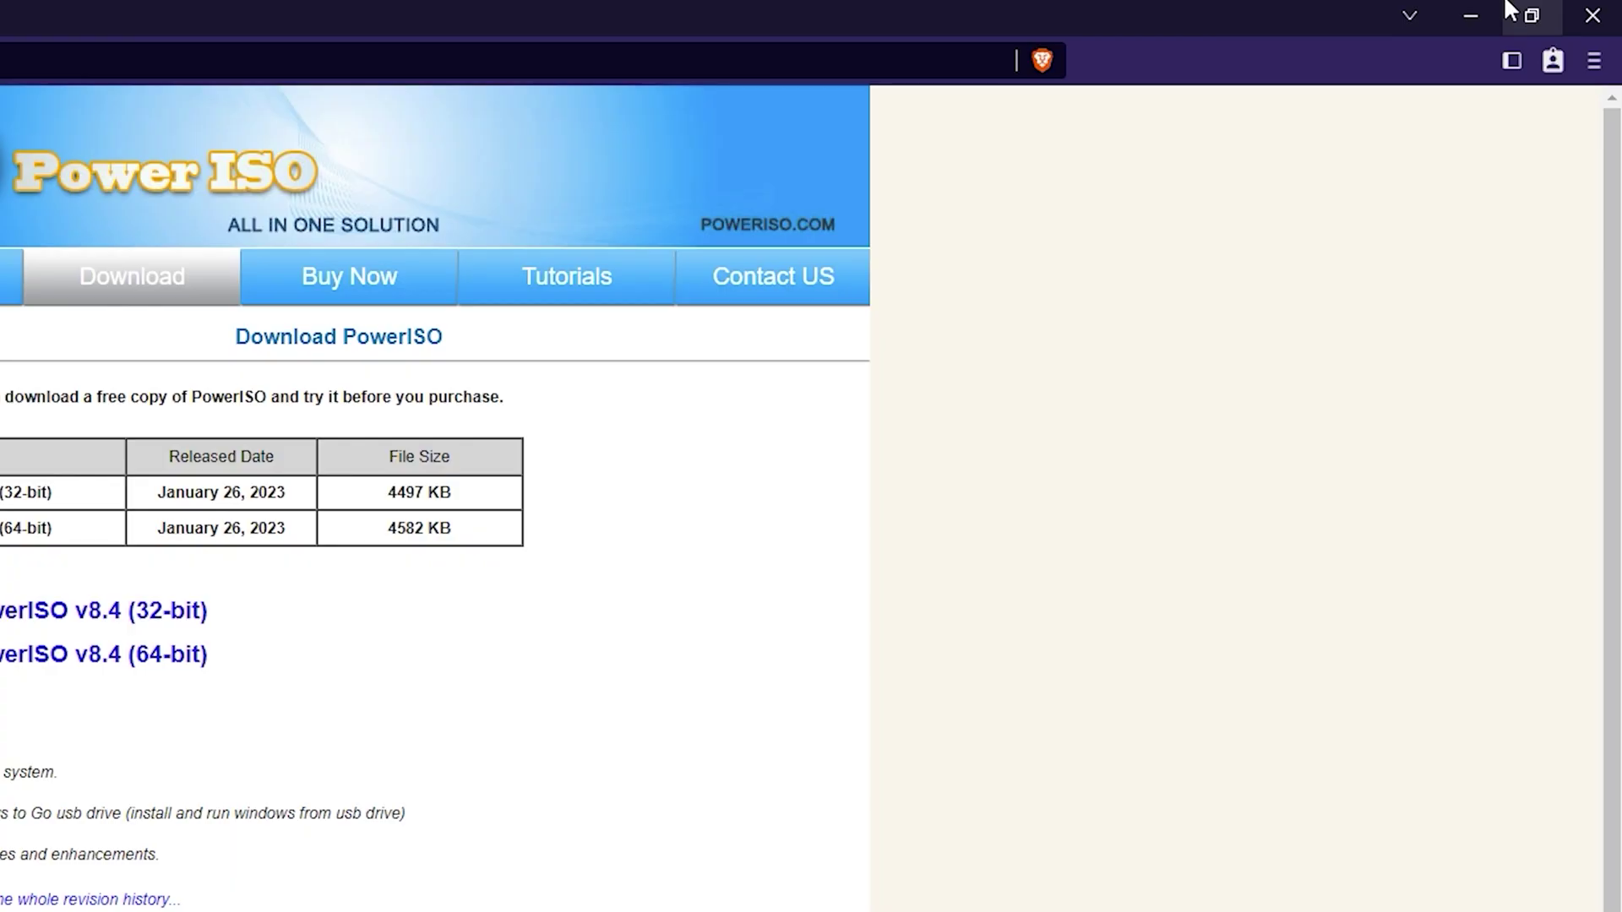
Install PowerISO 8.4 into C:\Program Files\PowerISO, declining the Avast offer, and close setup.
{"action": "left_click", "coordinate": [1618, 2]}
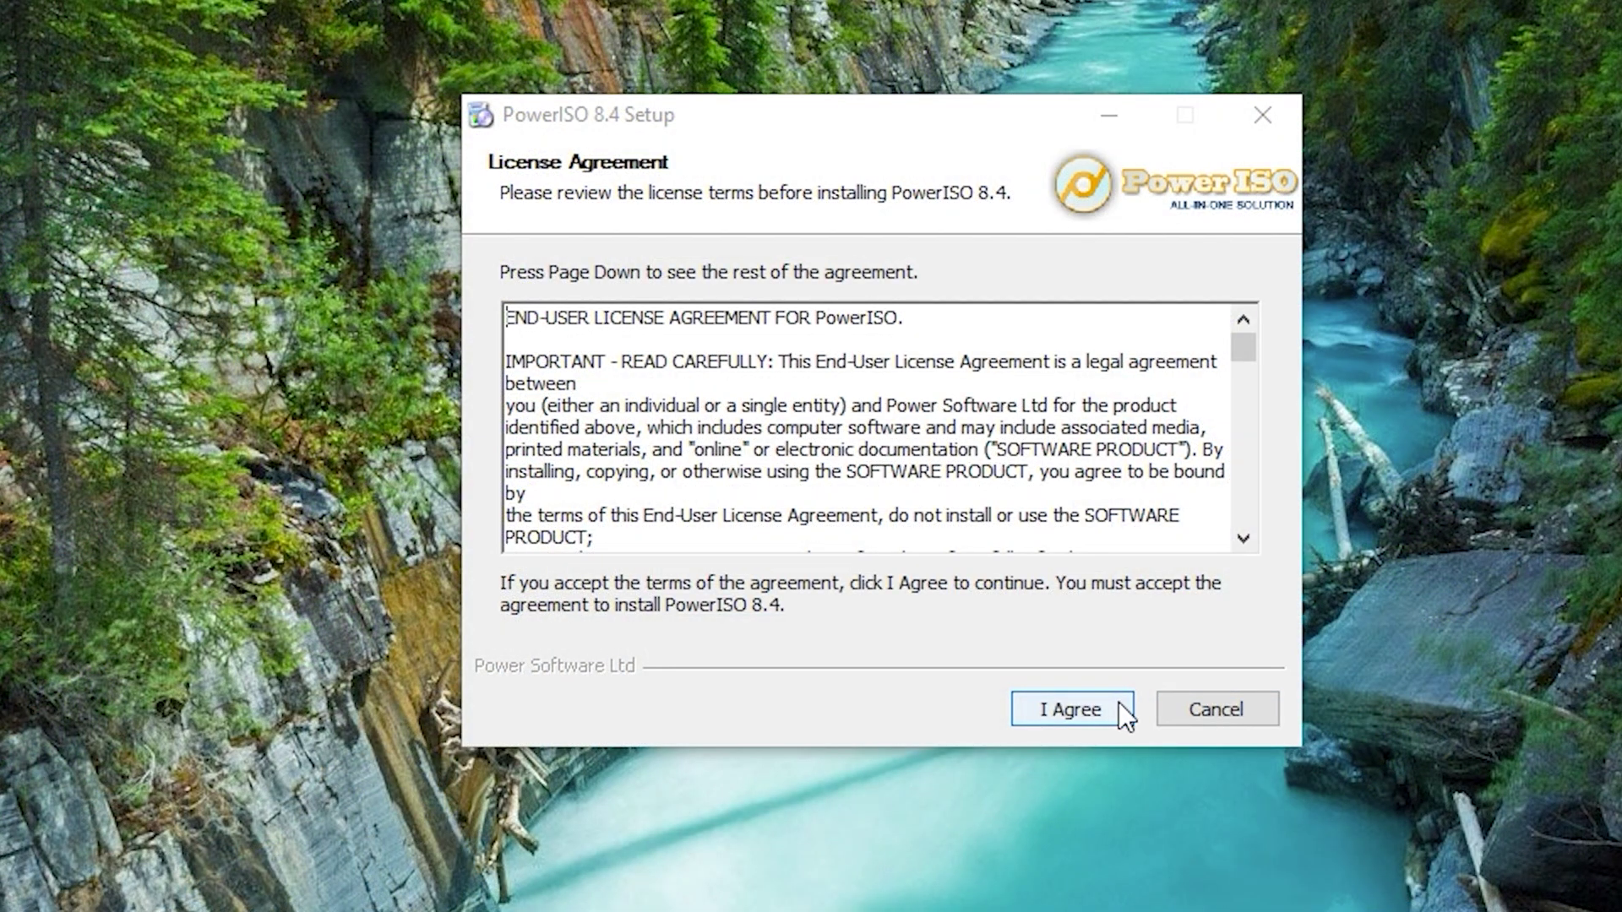
{"action": "left_click", "coordinate": [1011, 592]}
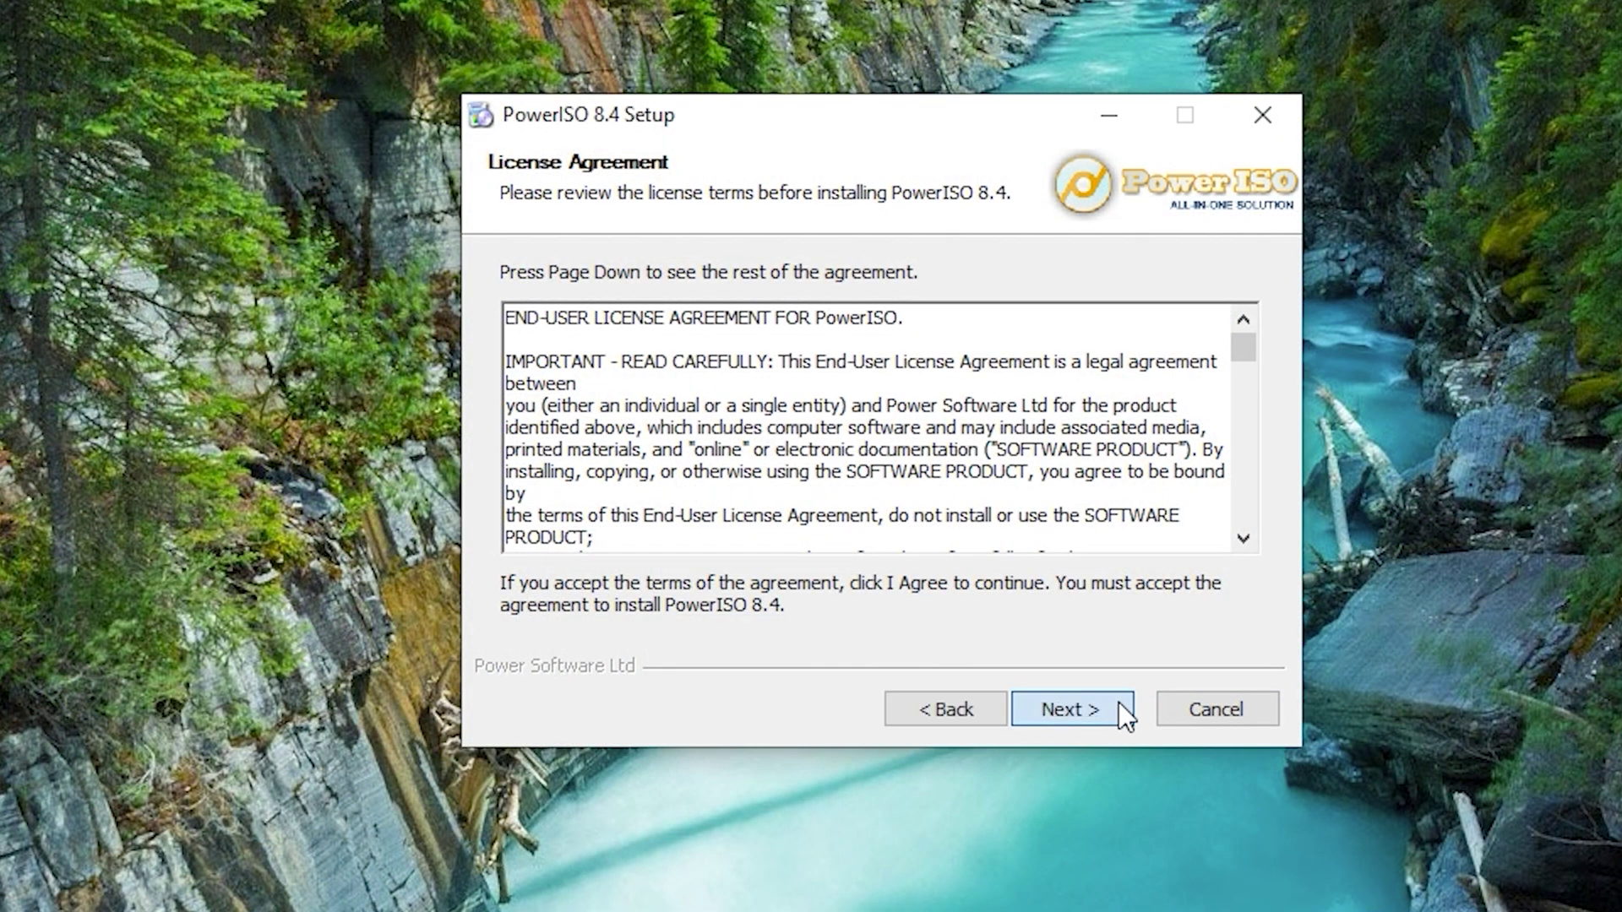
{"action": "left_click", "coordinate": [1120, 704]}
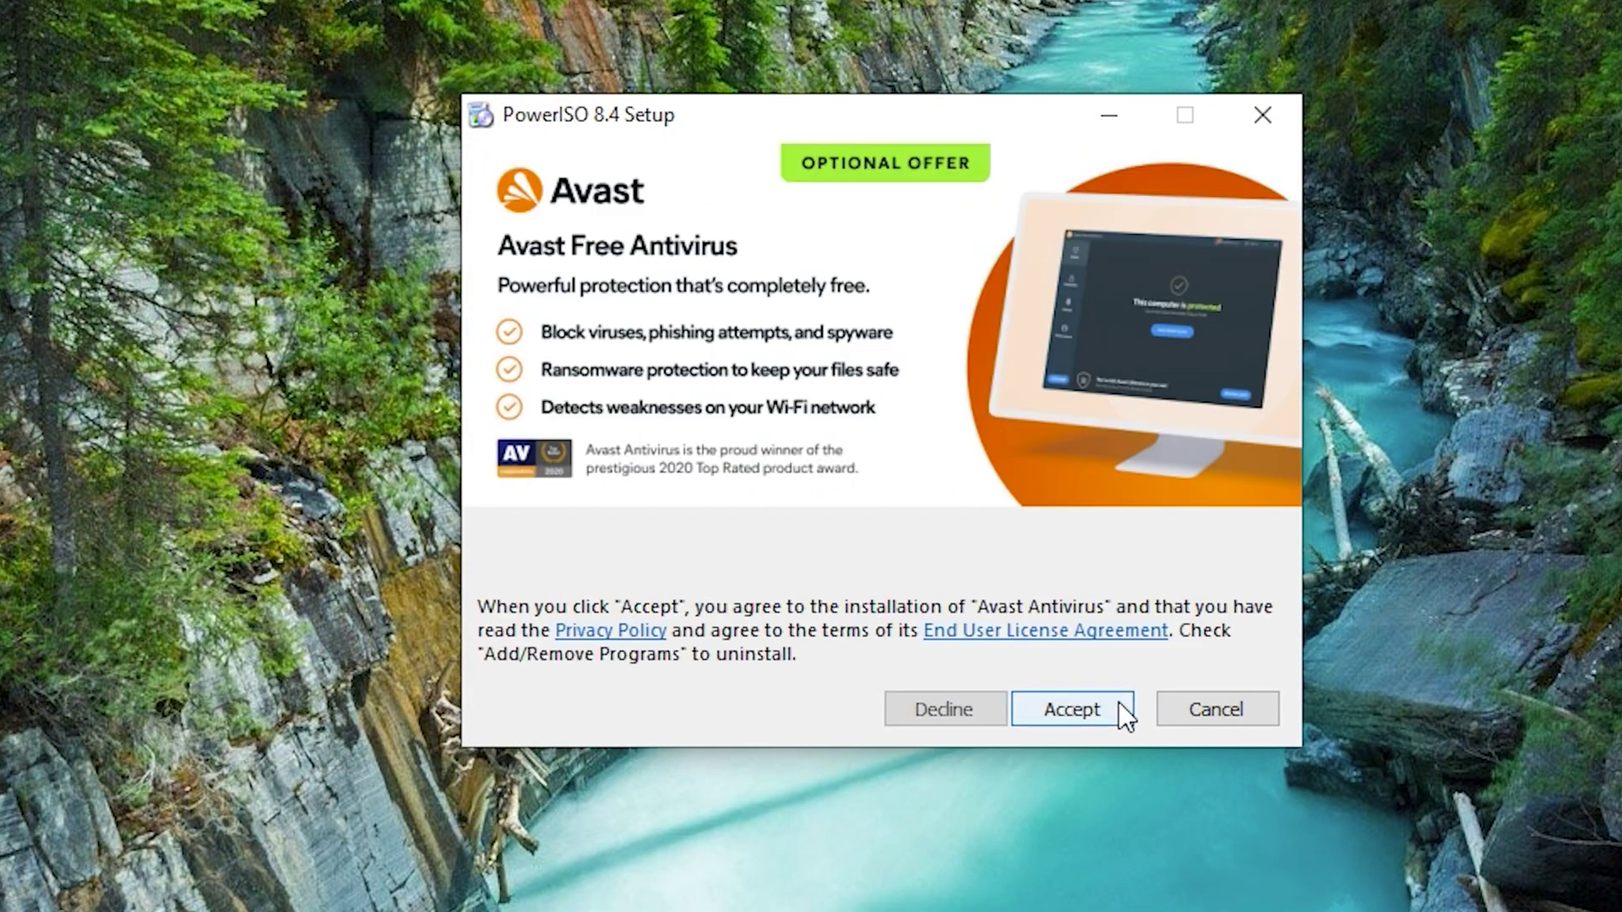
{"action": "left_click", "coordinate": [965, 713]}
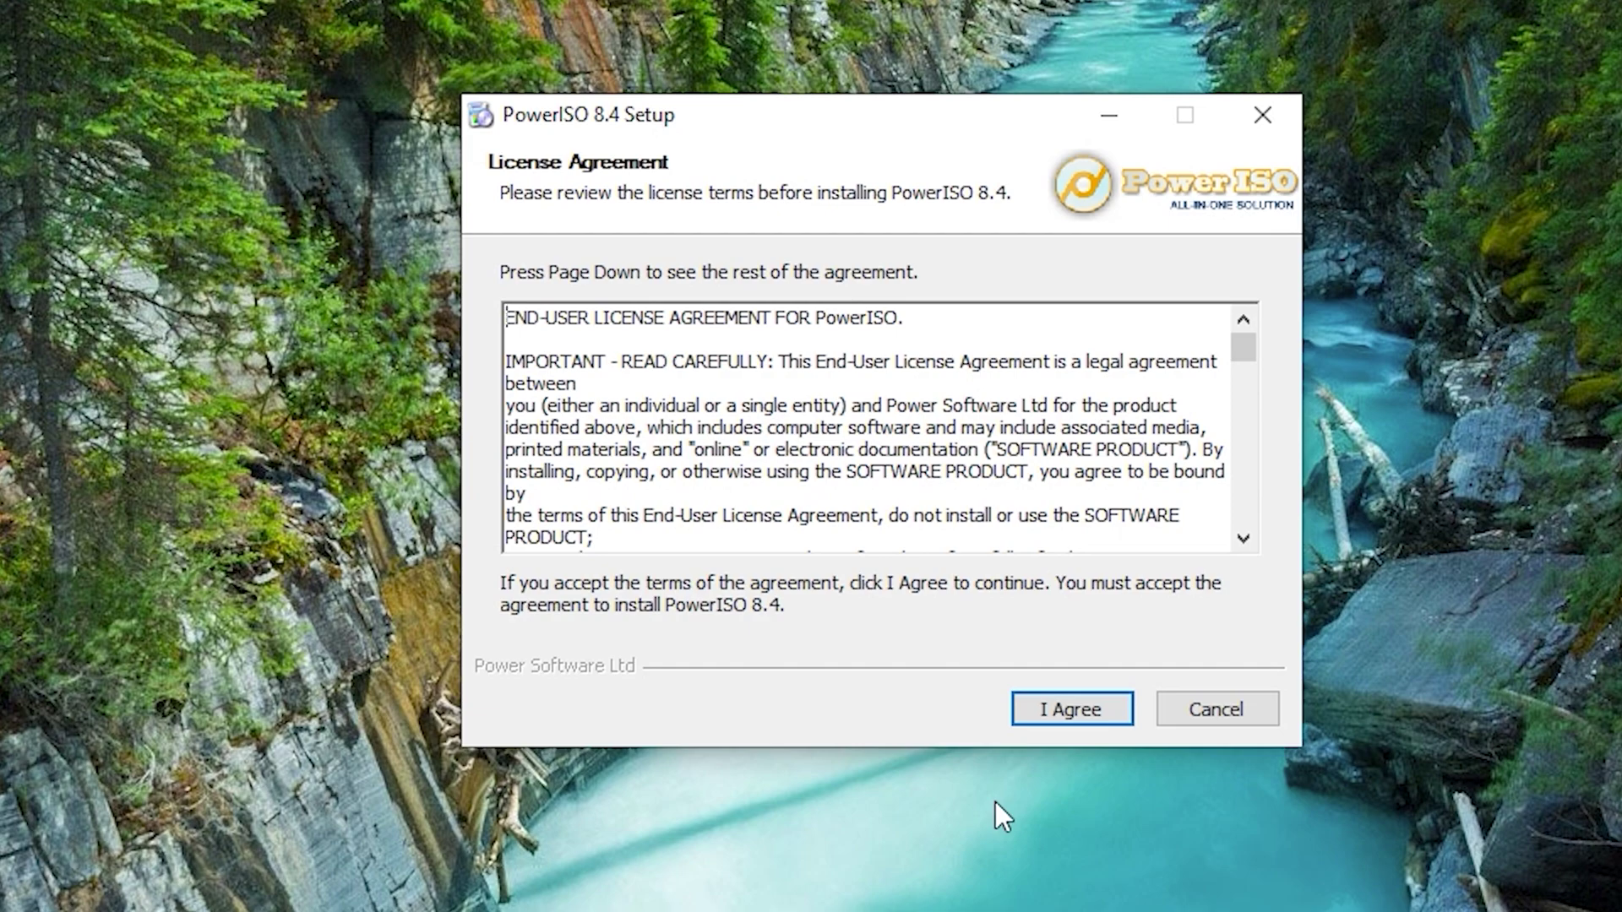
{"action": "left_click", "coordinate": [1122, 717]}
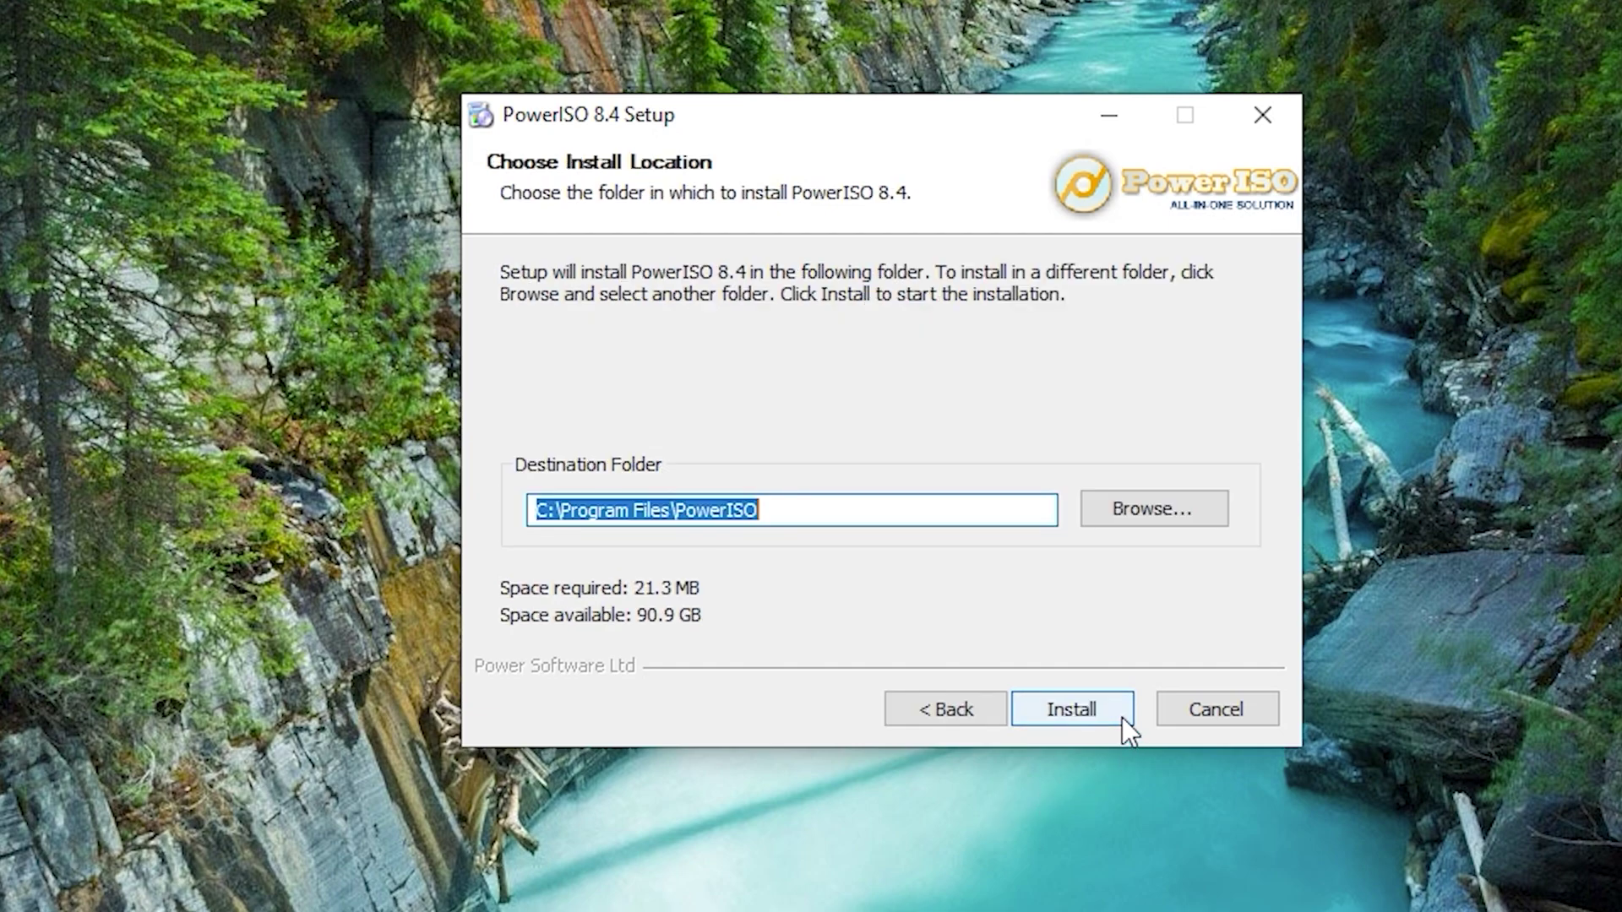
{"action": "left_click", "coordinate": [1121, 717]}
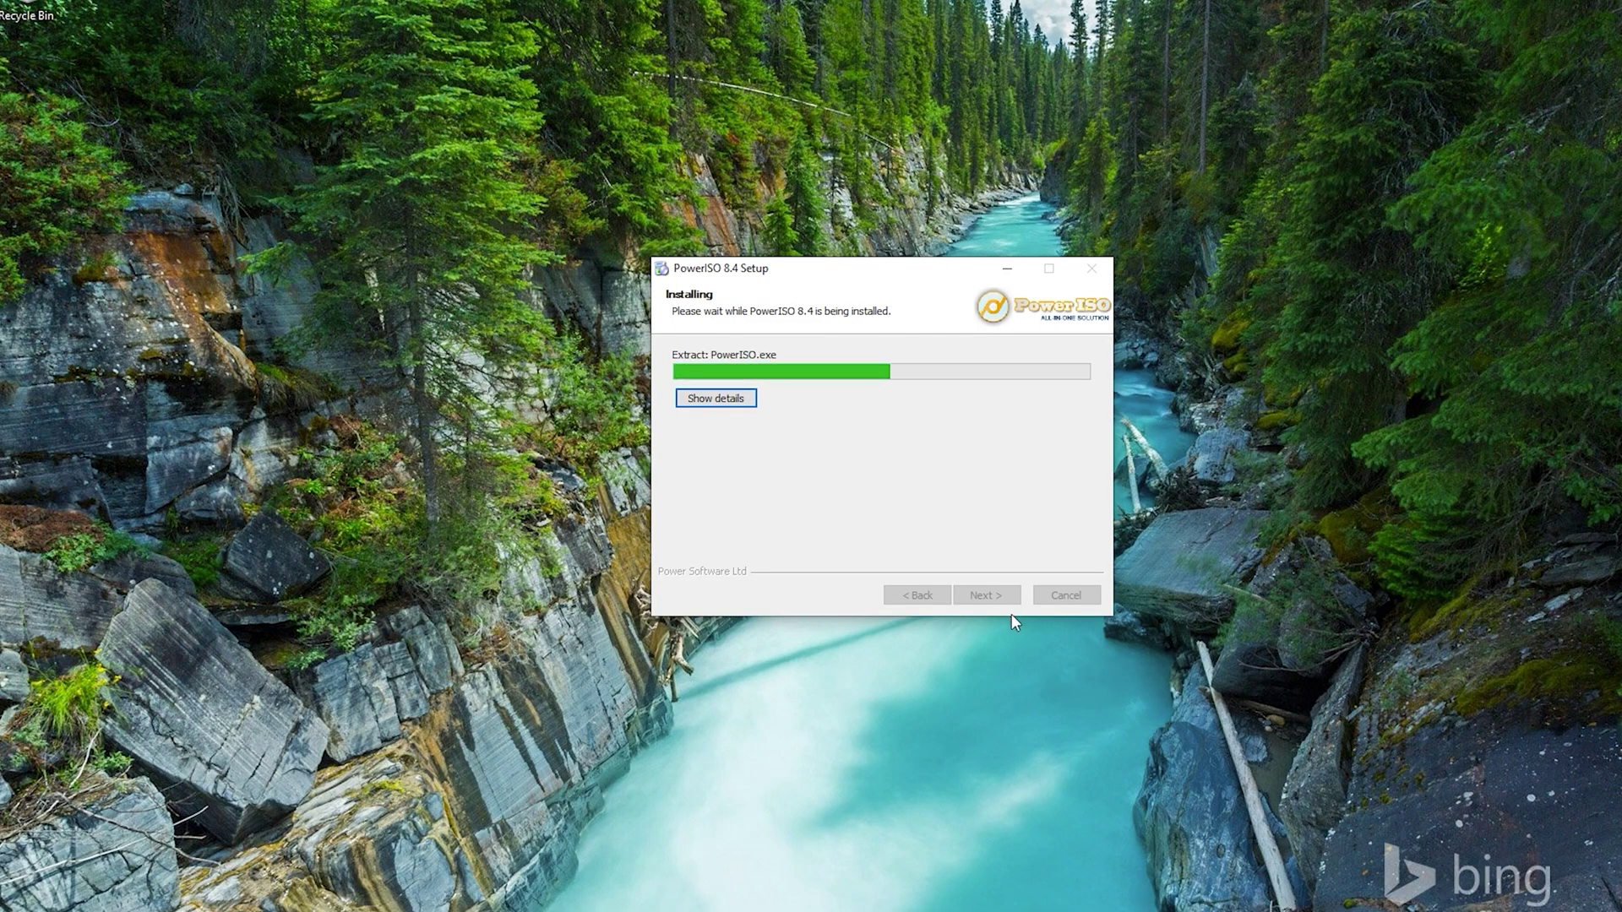
{"action": "left_click", "coordinate": [1003, 603]}
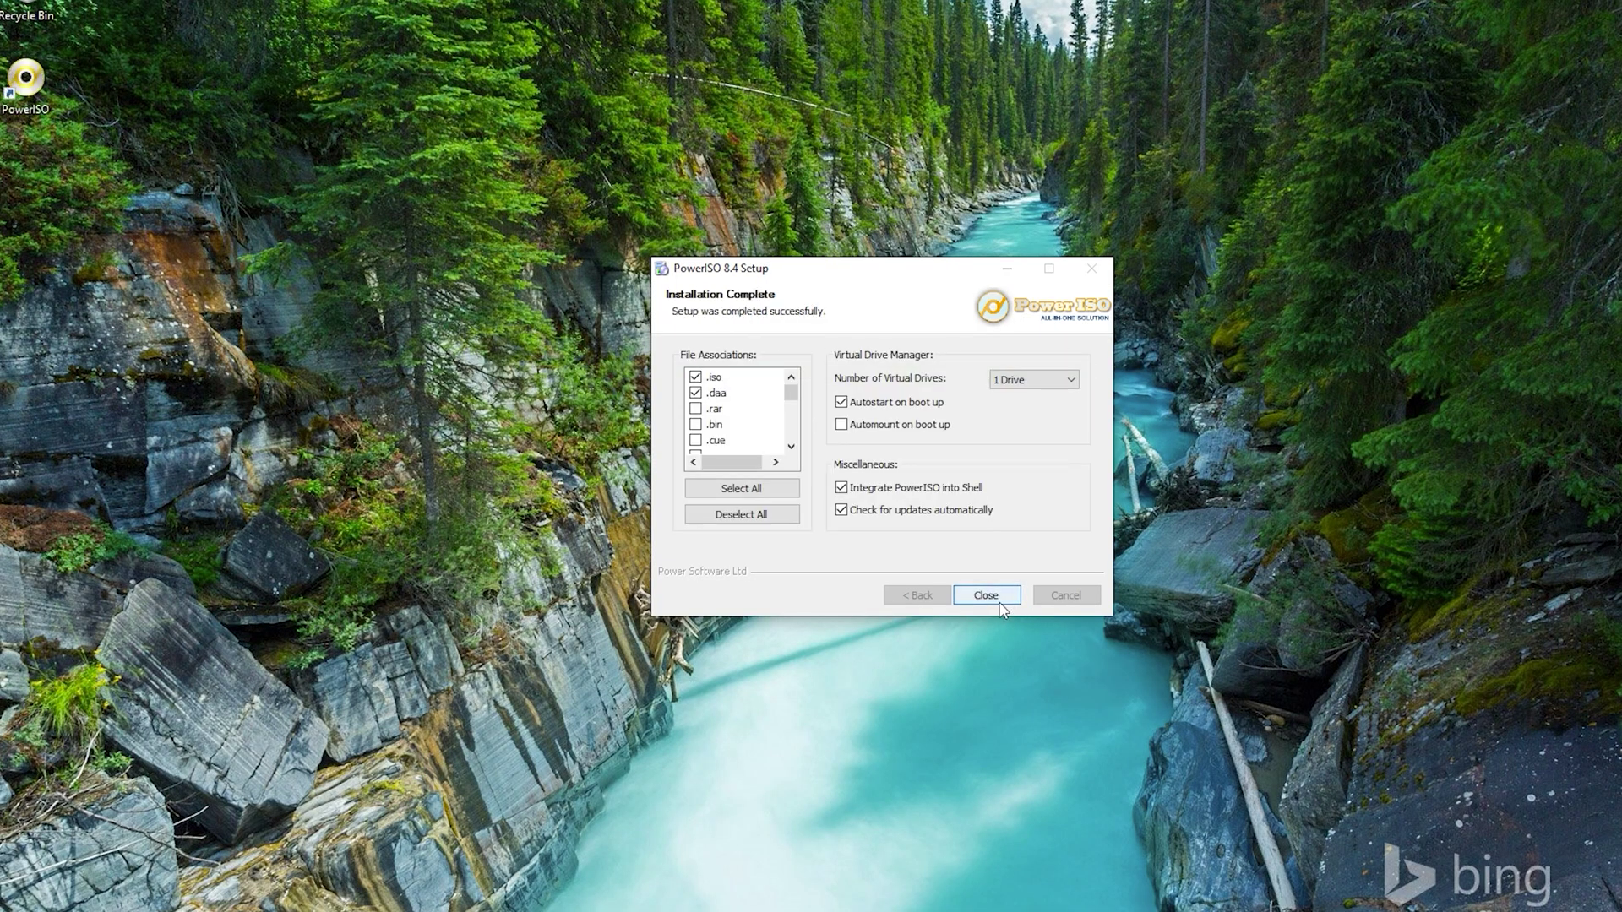
{"action": "left_click", "coordinate": [1001, 601]}
Launch PowerISO and check that USB Drive (F:) shows 29.1 GB free of 29.1 GB.
{"action": "double_click", "coordinate": [54, 81]}
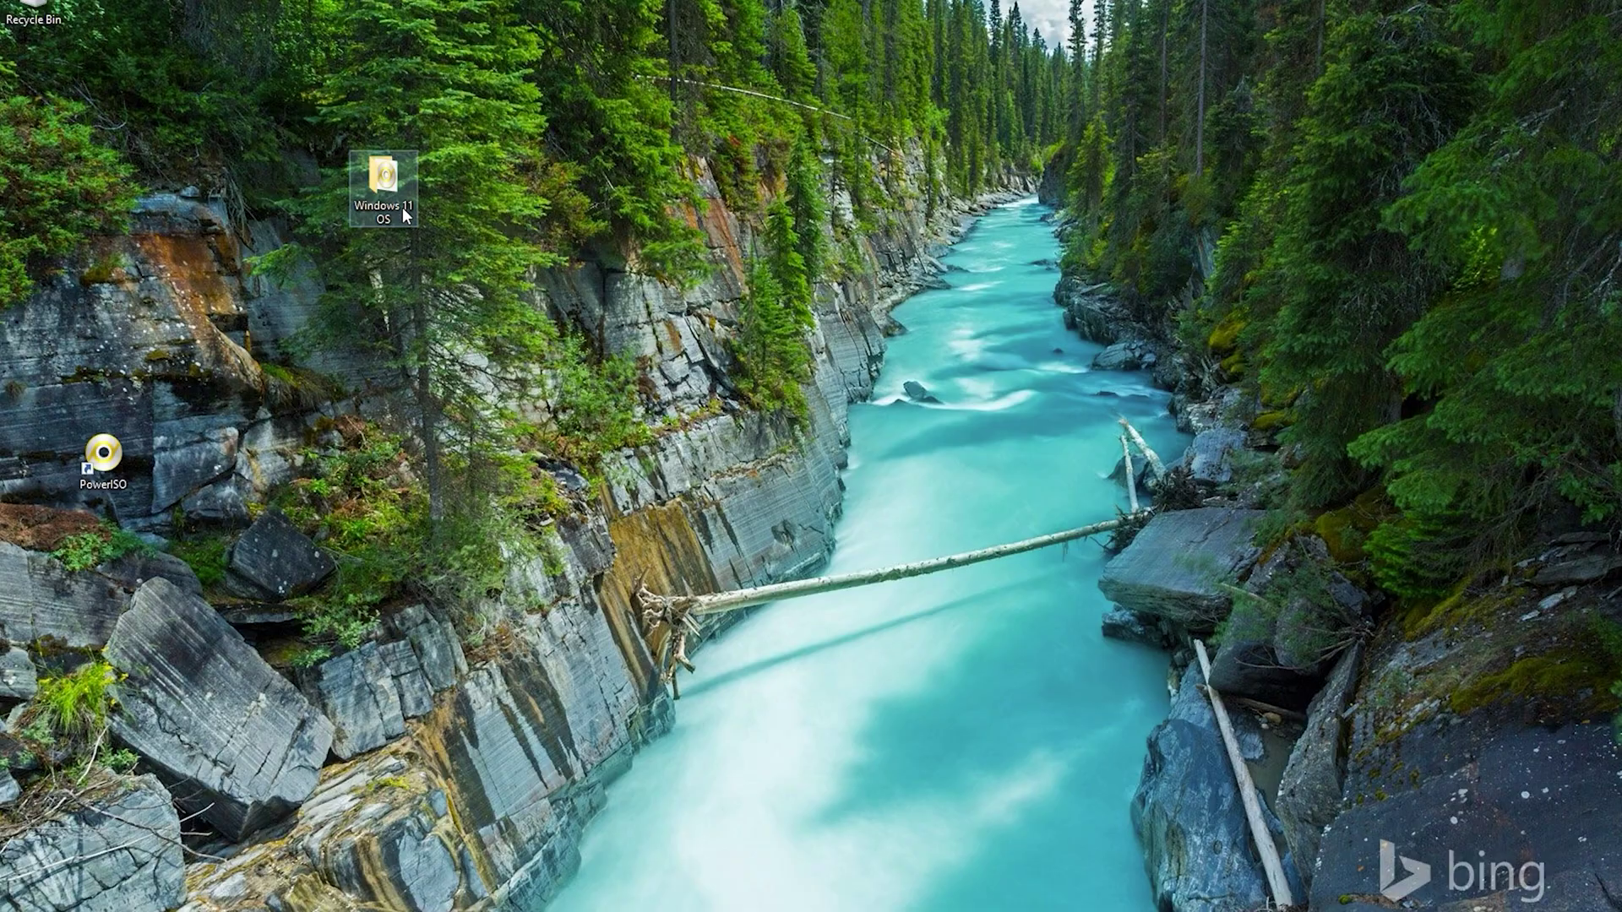
{"action": "double_click", "coordinate": [380, 177]}
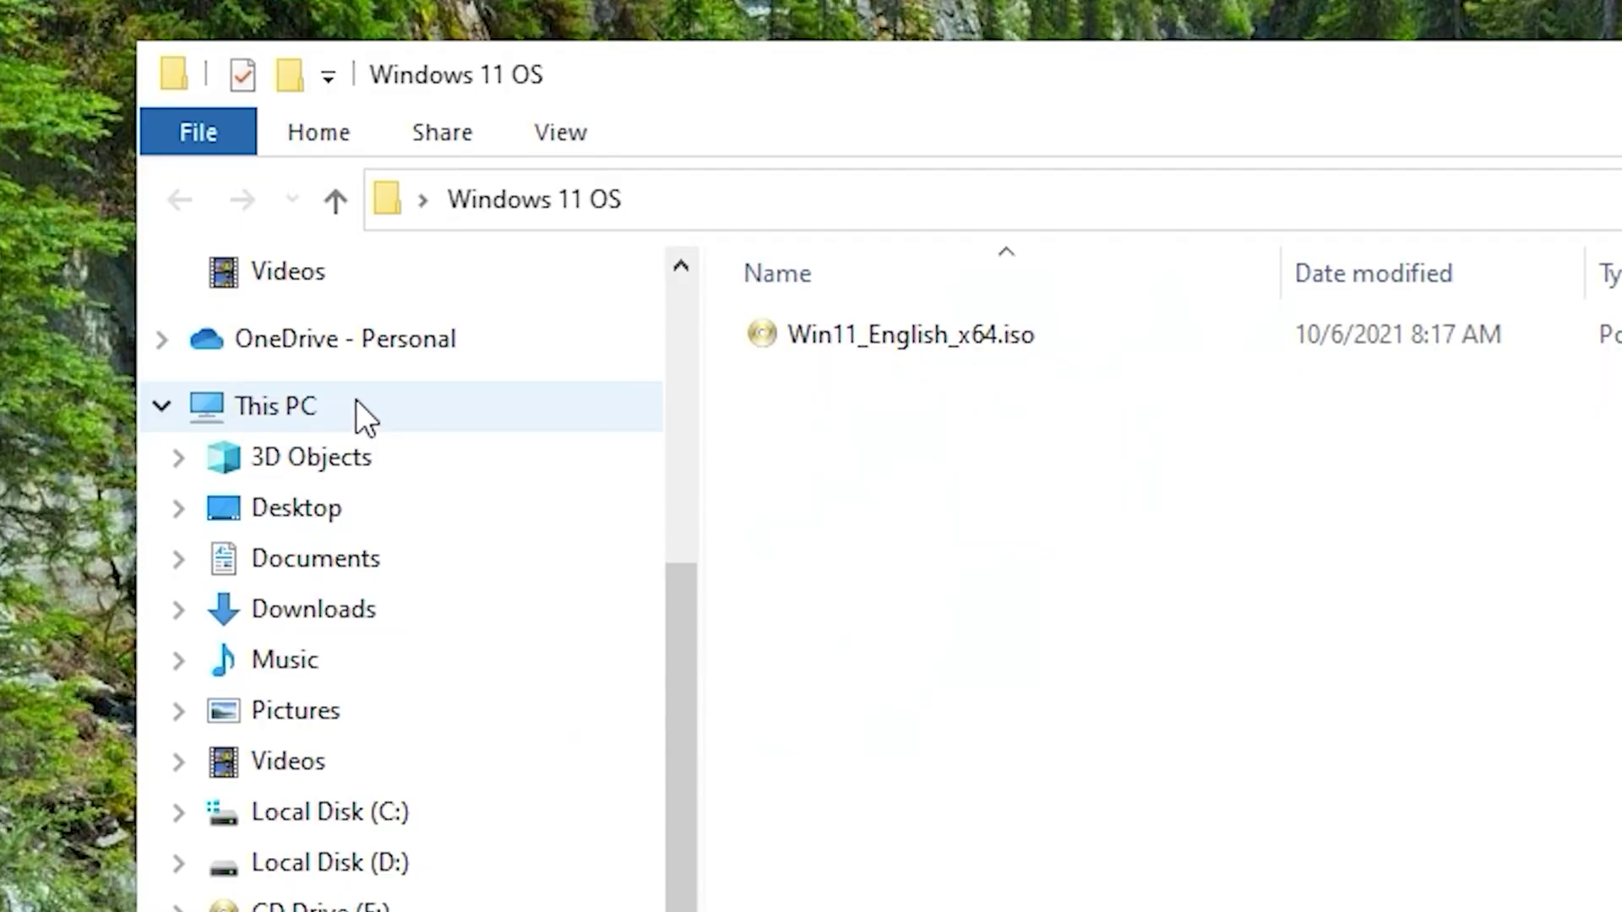
{"action": "left_click", "coordinate": [358, 406]}
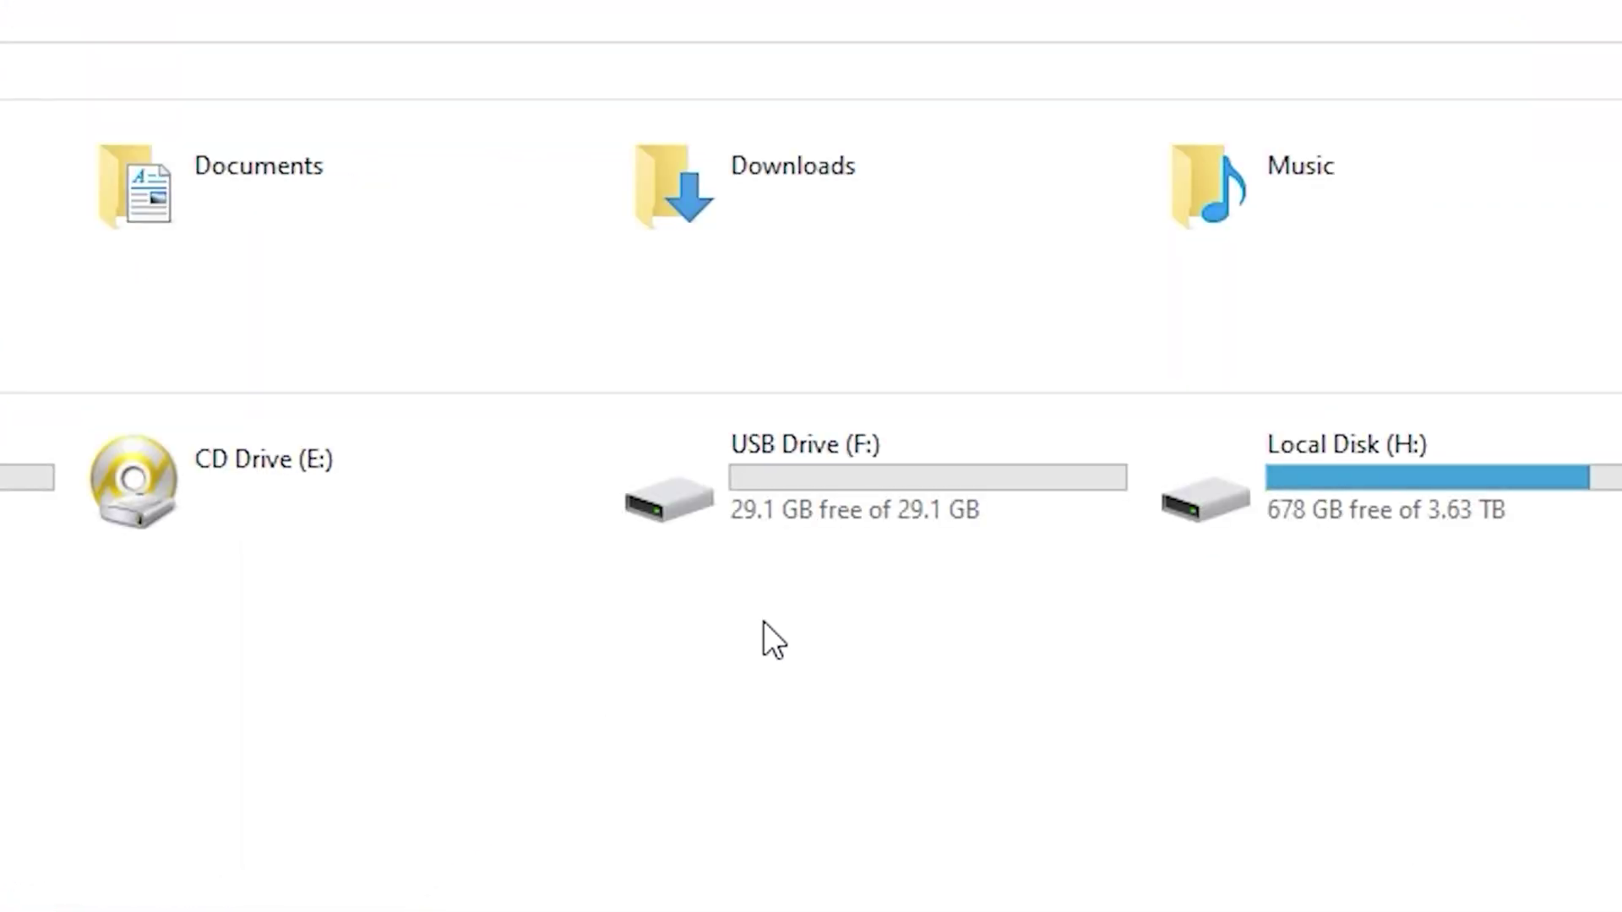
{"action": "left_click", "coordinate": [889, 494]}
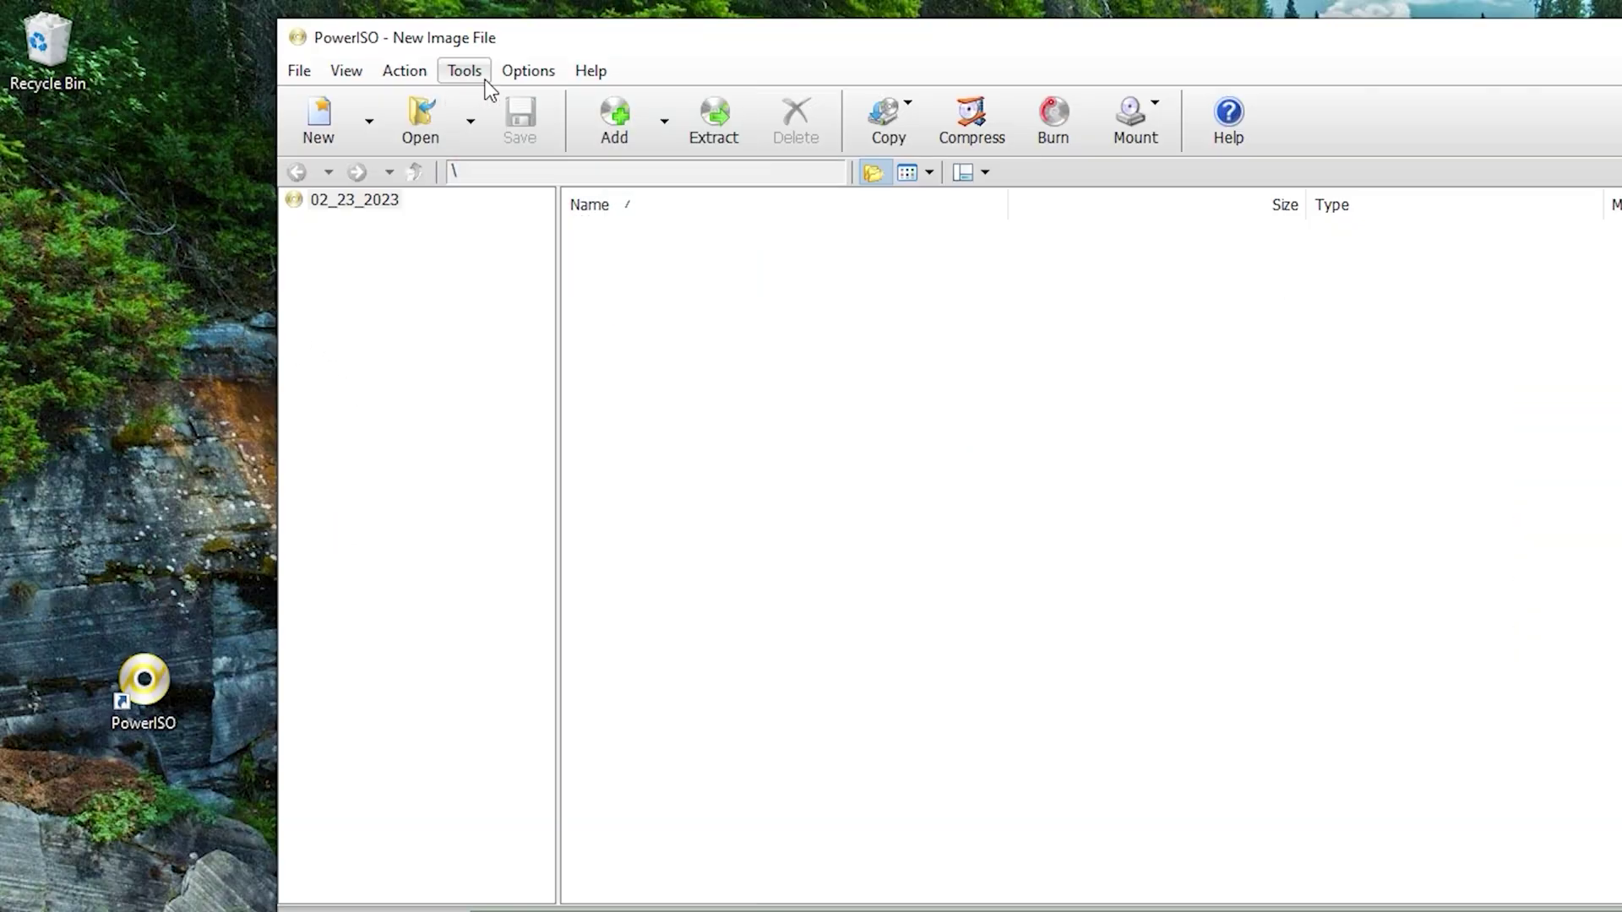
Open Tools > Create bootable USB drive, relaunching PowerISO as administrator.
{"action": "left_click", "coordinate": [473, 119]}
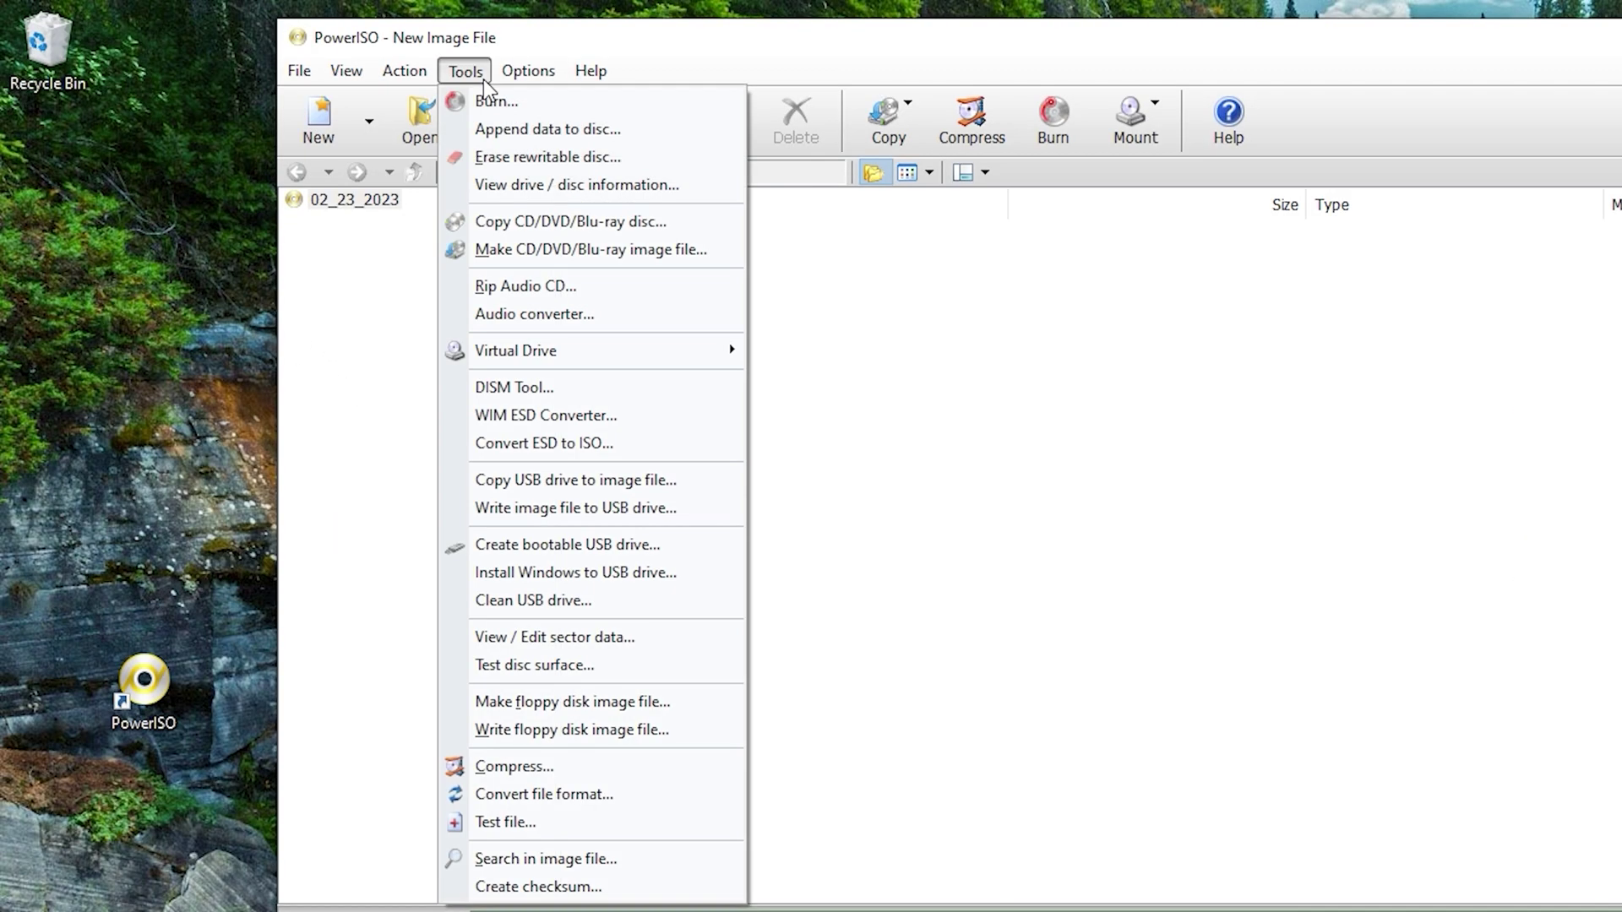
{"action": "left_click", "coordinate": [655, 549]}
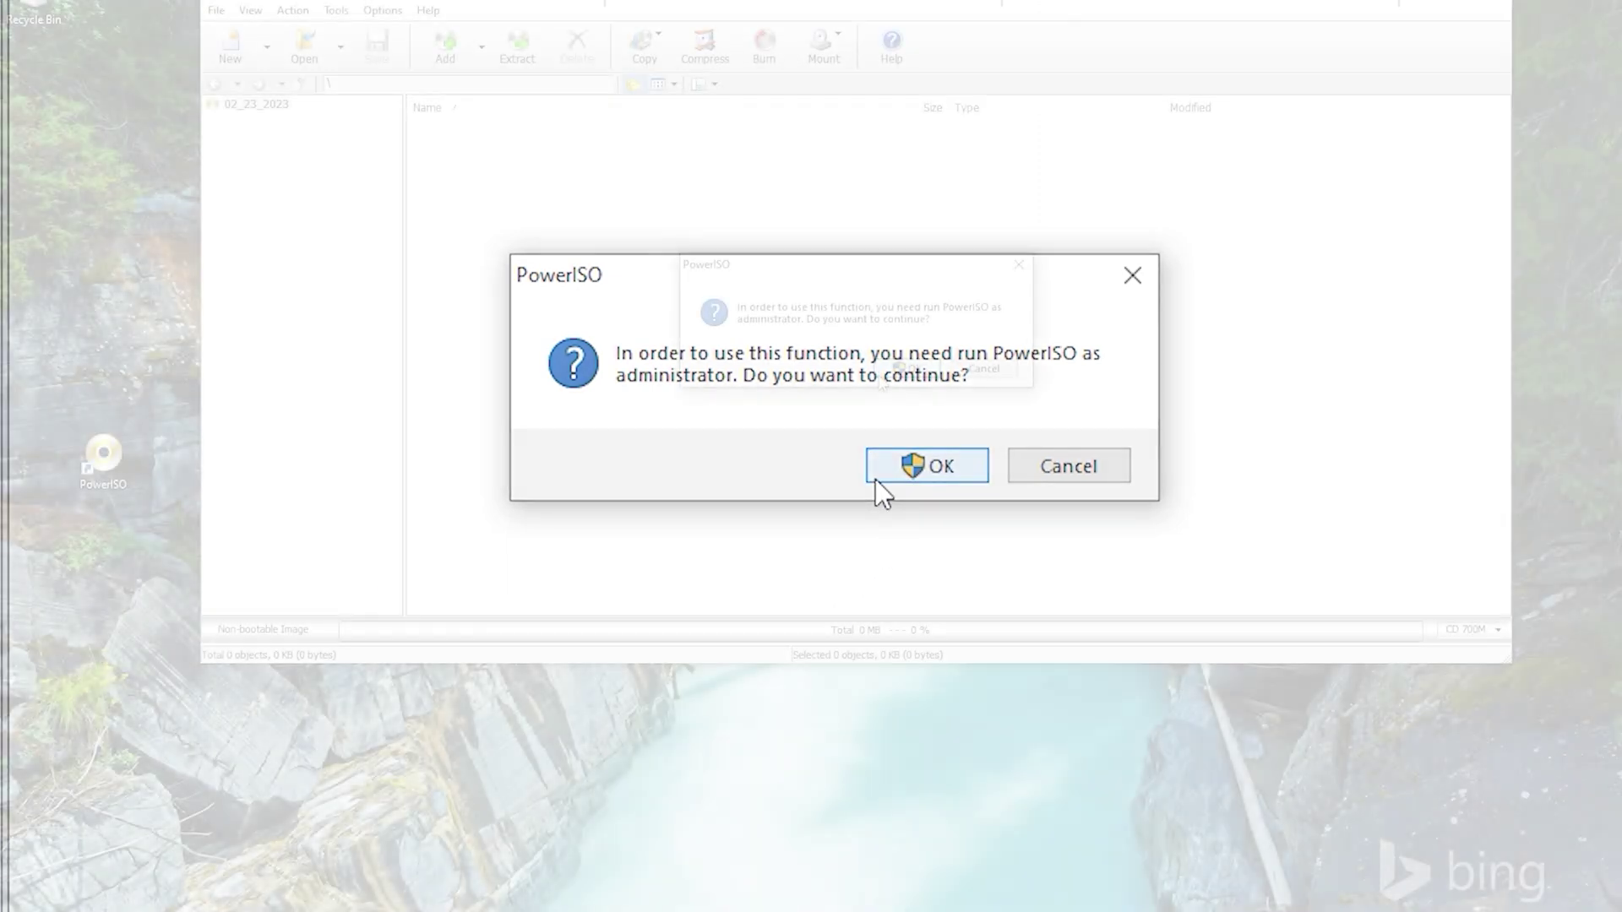
{"action": "left_click", "coordinate": [927, 465]}
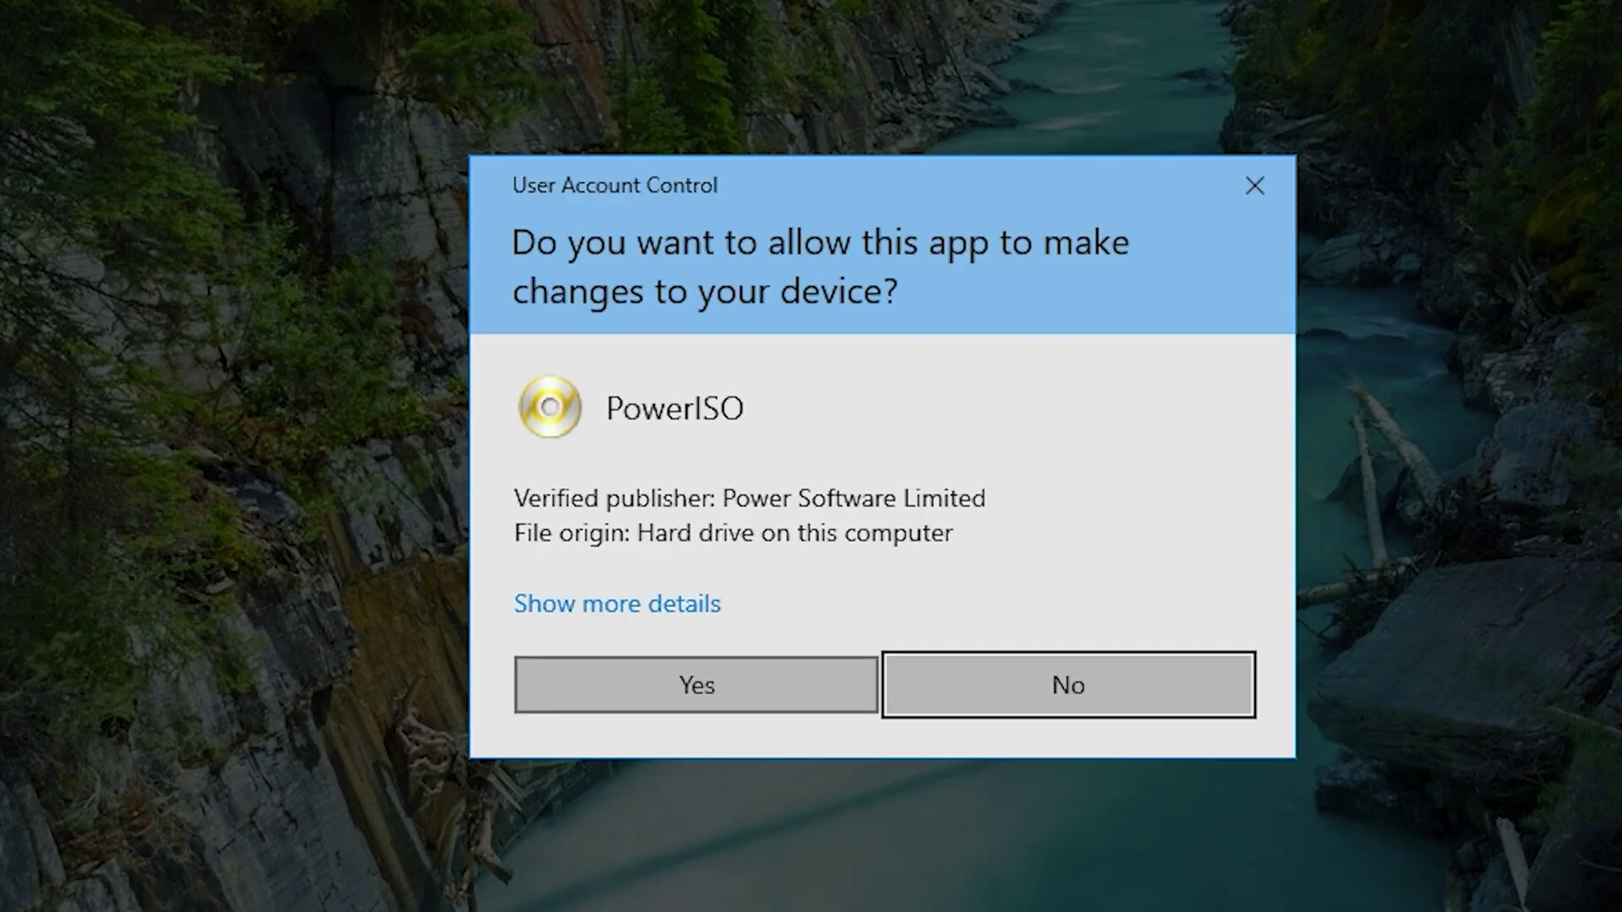
{"action": "left_click", "coordinate": [697, 685]}
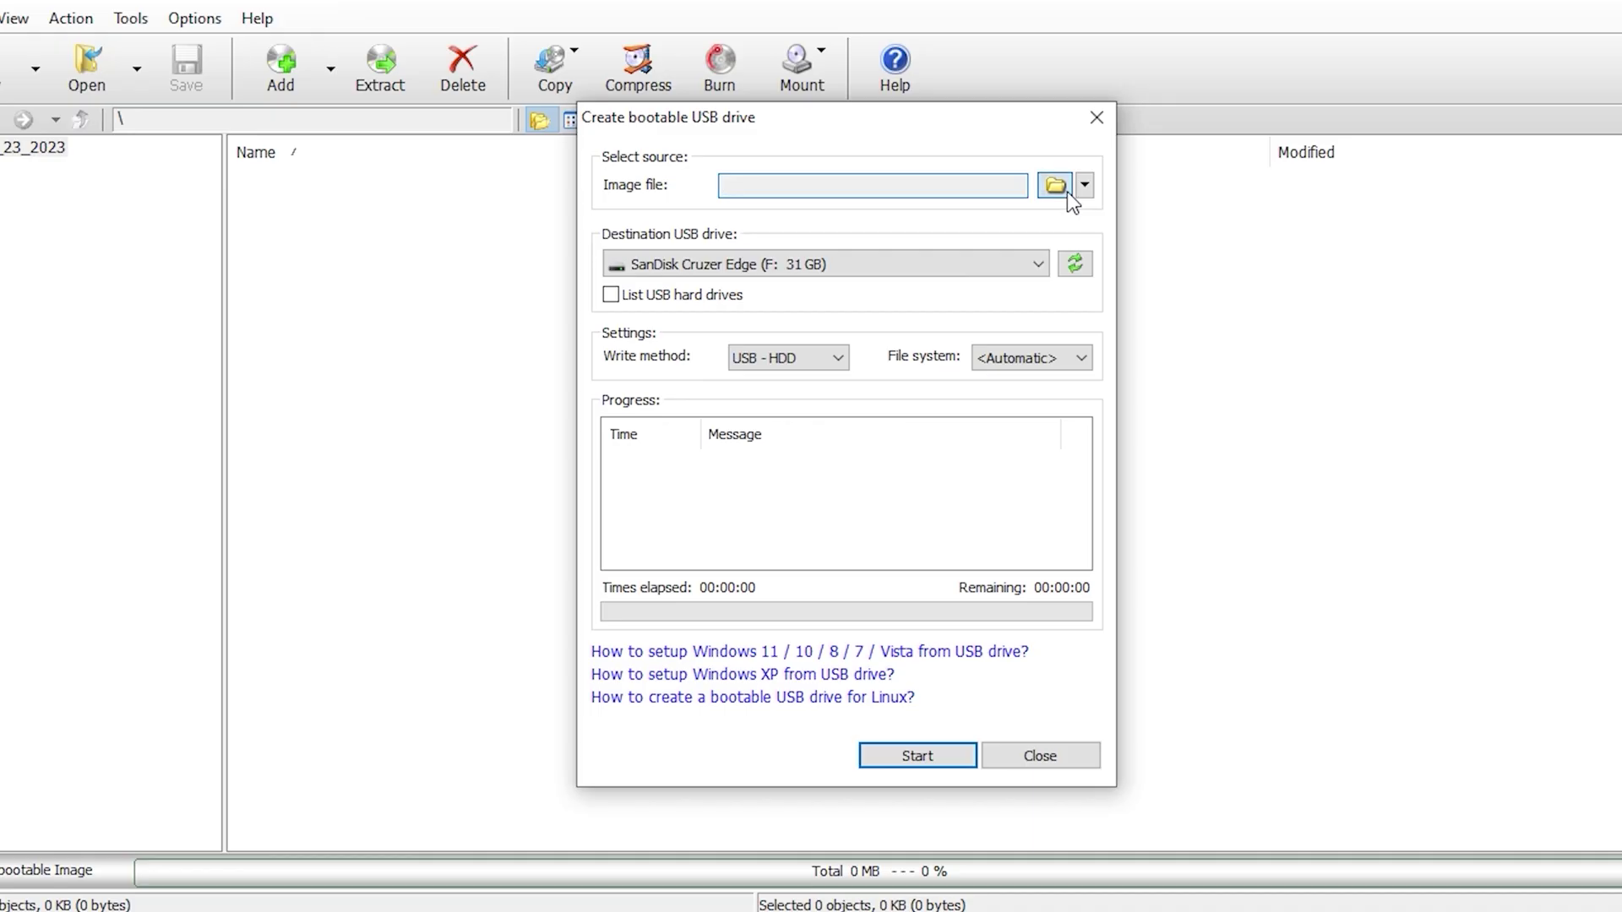
Choose Desktop\Windows 11 OS\Win11_English_x64.iso as the source image.
{"action": "left_click", "coordinate": [1014, 133]}
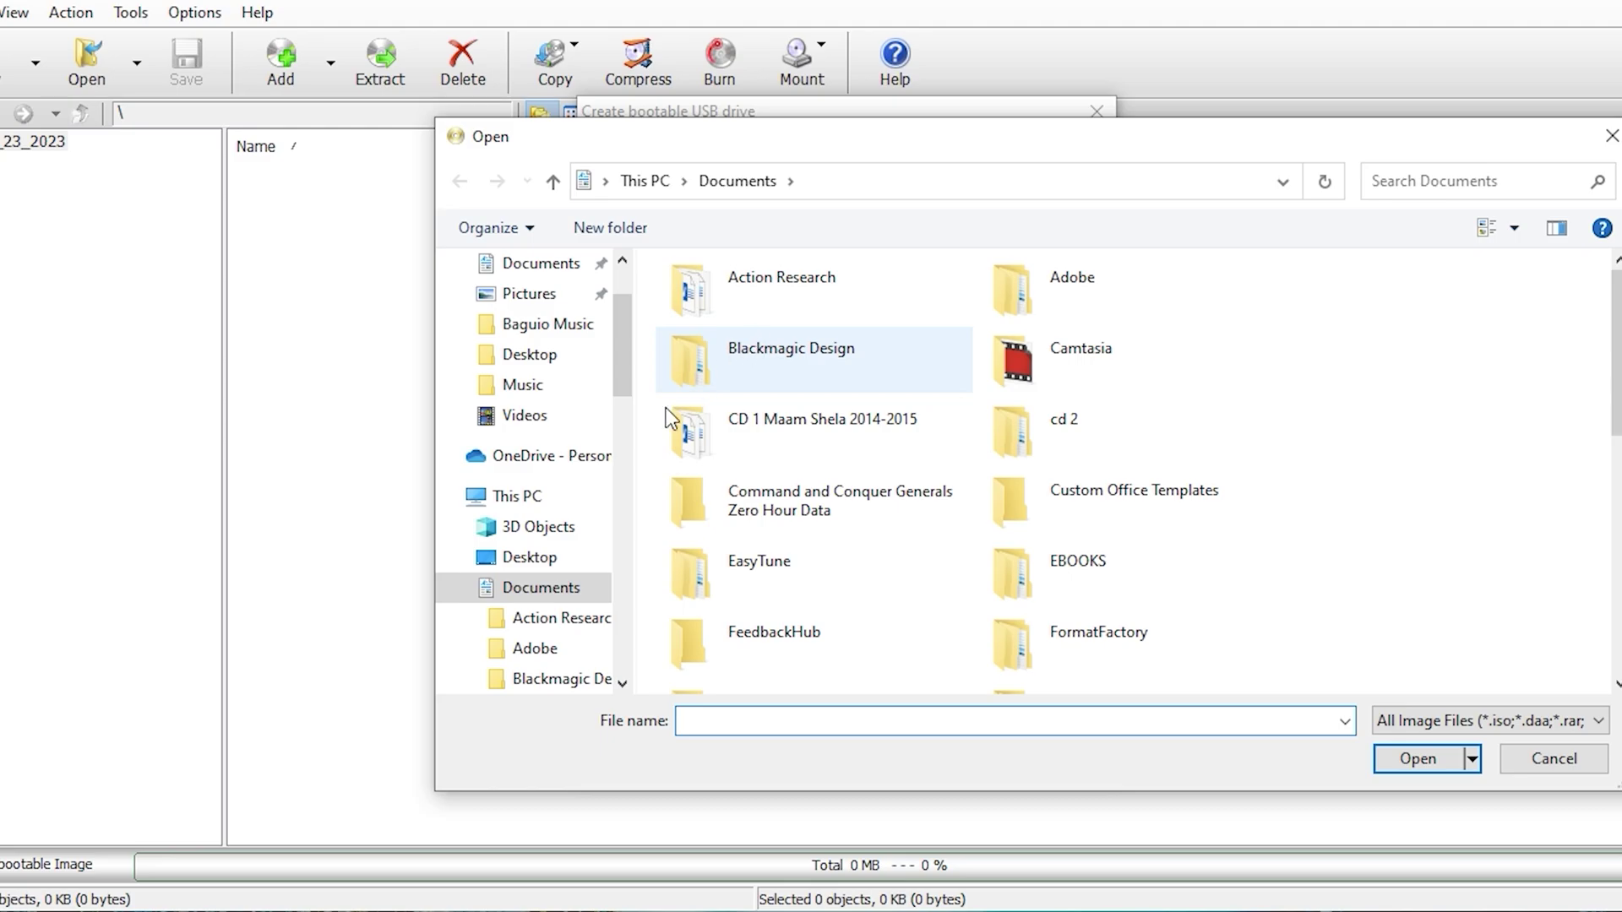
{"action": "left_click", "coordinate": [563, 500]}
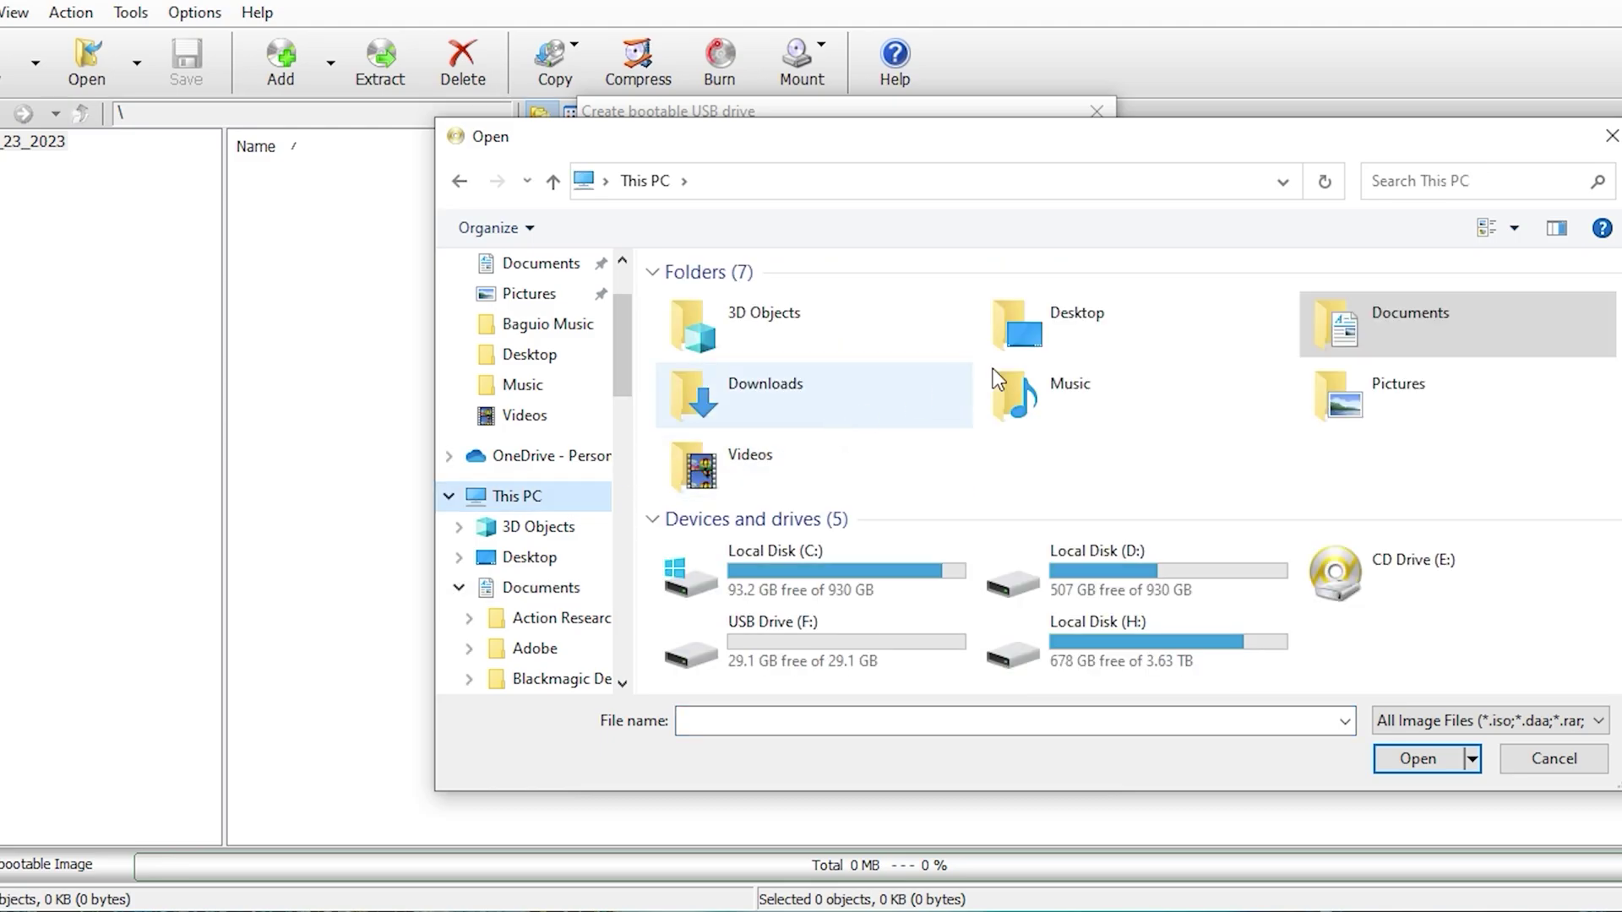
{"action": "double_click", "coordinate": [1096, 326]}
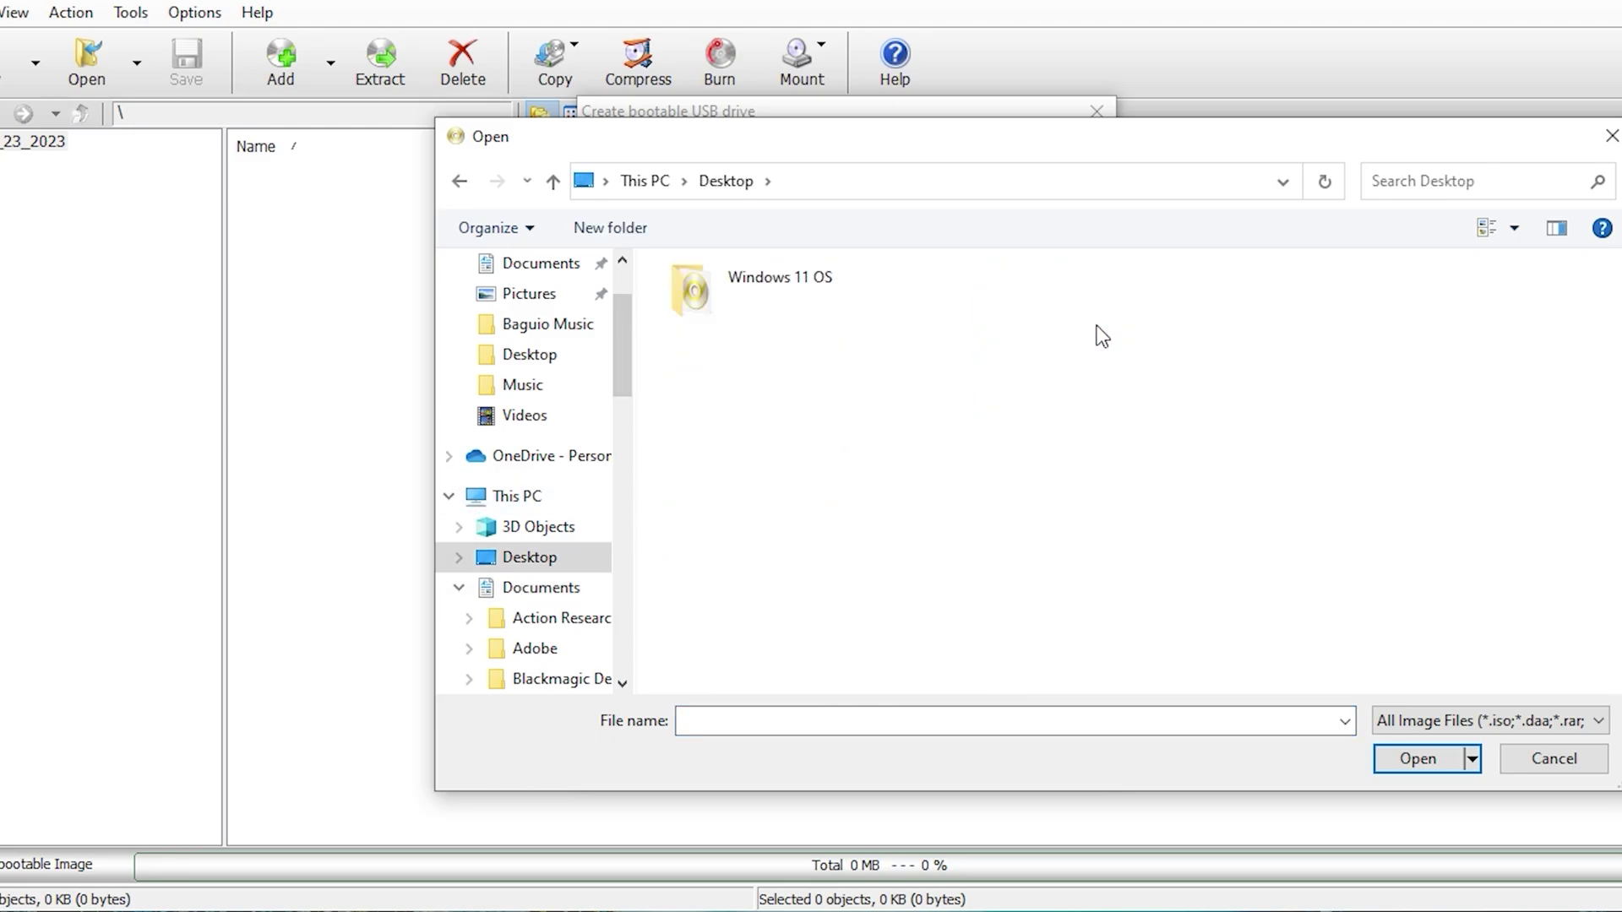
{"action": "double_click", "coordinate": [793, 299]}
{"action": "left_click", "coordinate": [864, 308]}
{"action": "left_click", "coordinate": [1184, 761]}
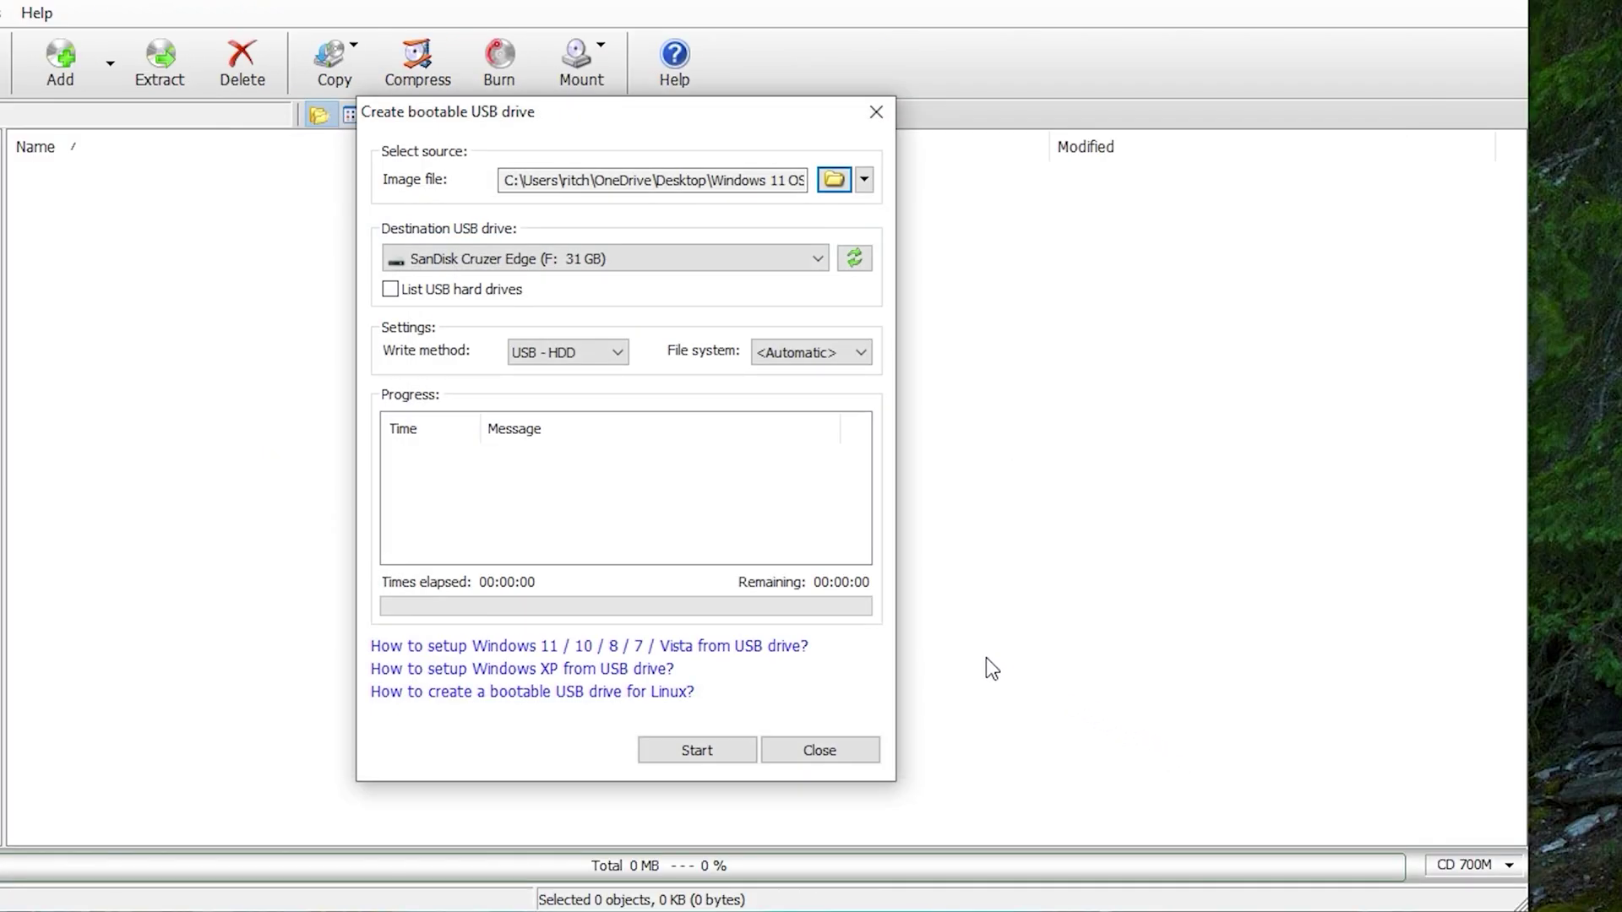
Set the file system to NTFS and start writing to the SanDisk drive.
{"action": "left_click", "coordinate": [858, 359]}
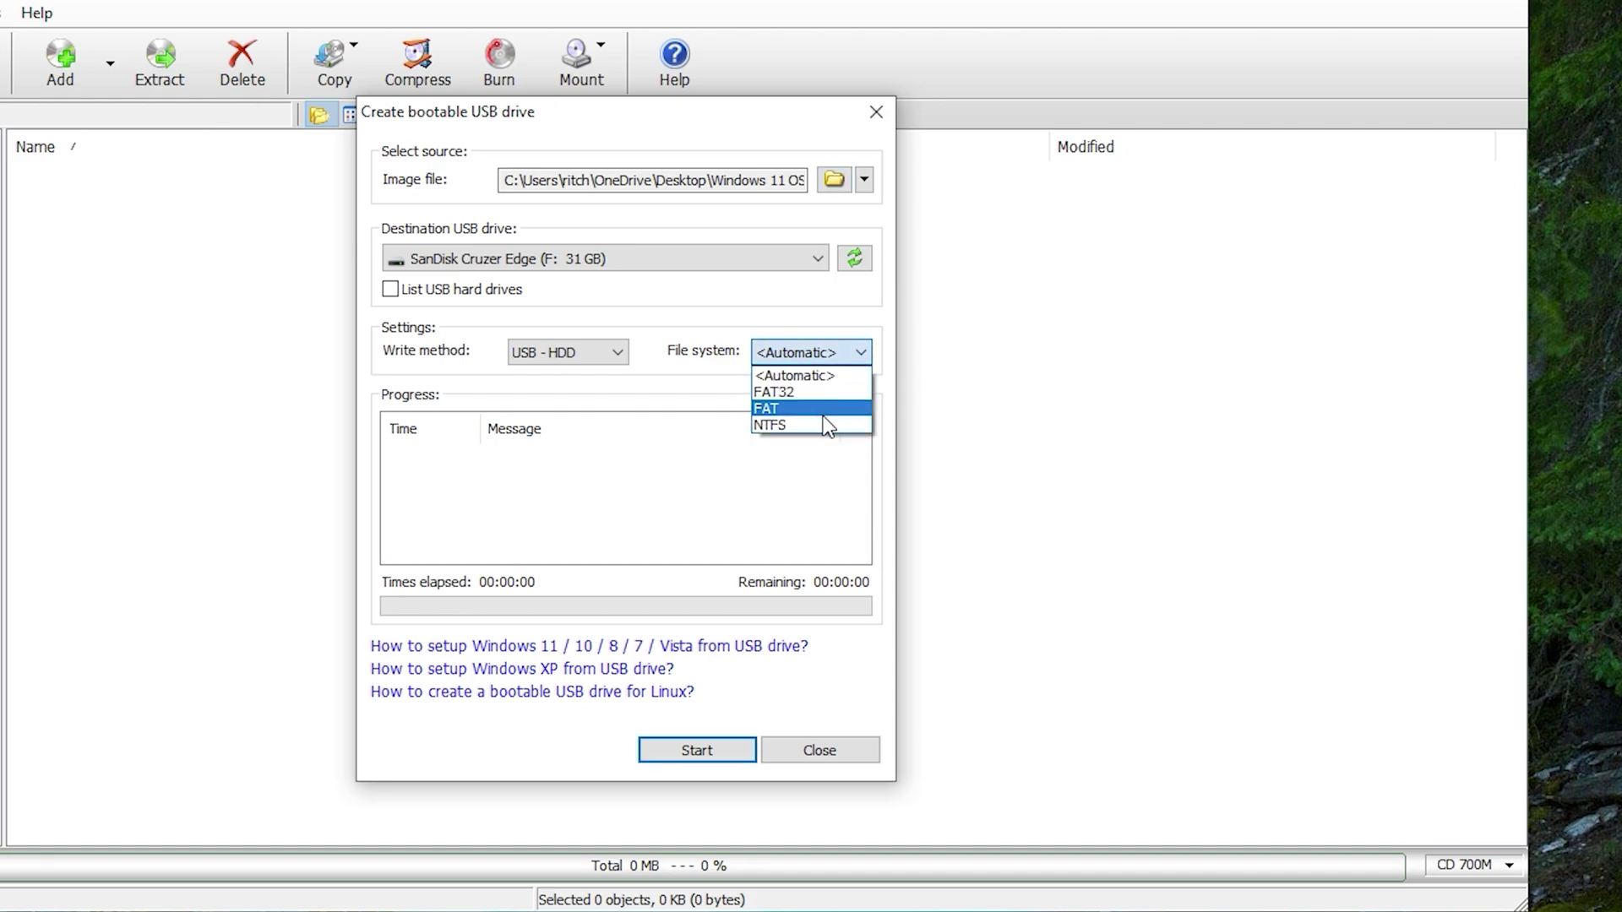
{"action": "left_click", "coordinate": [825, 425]}
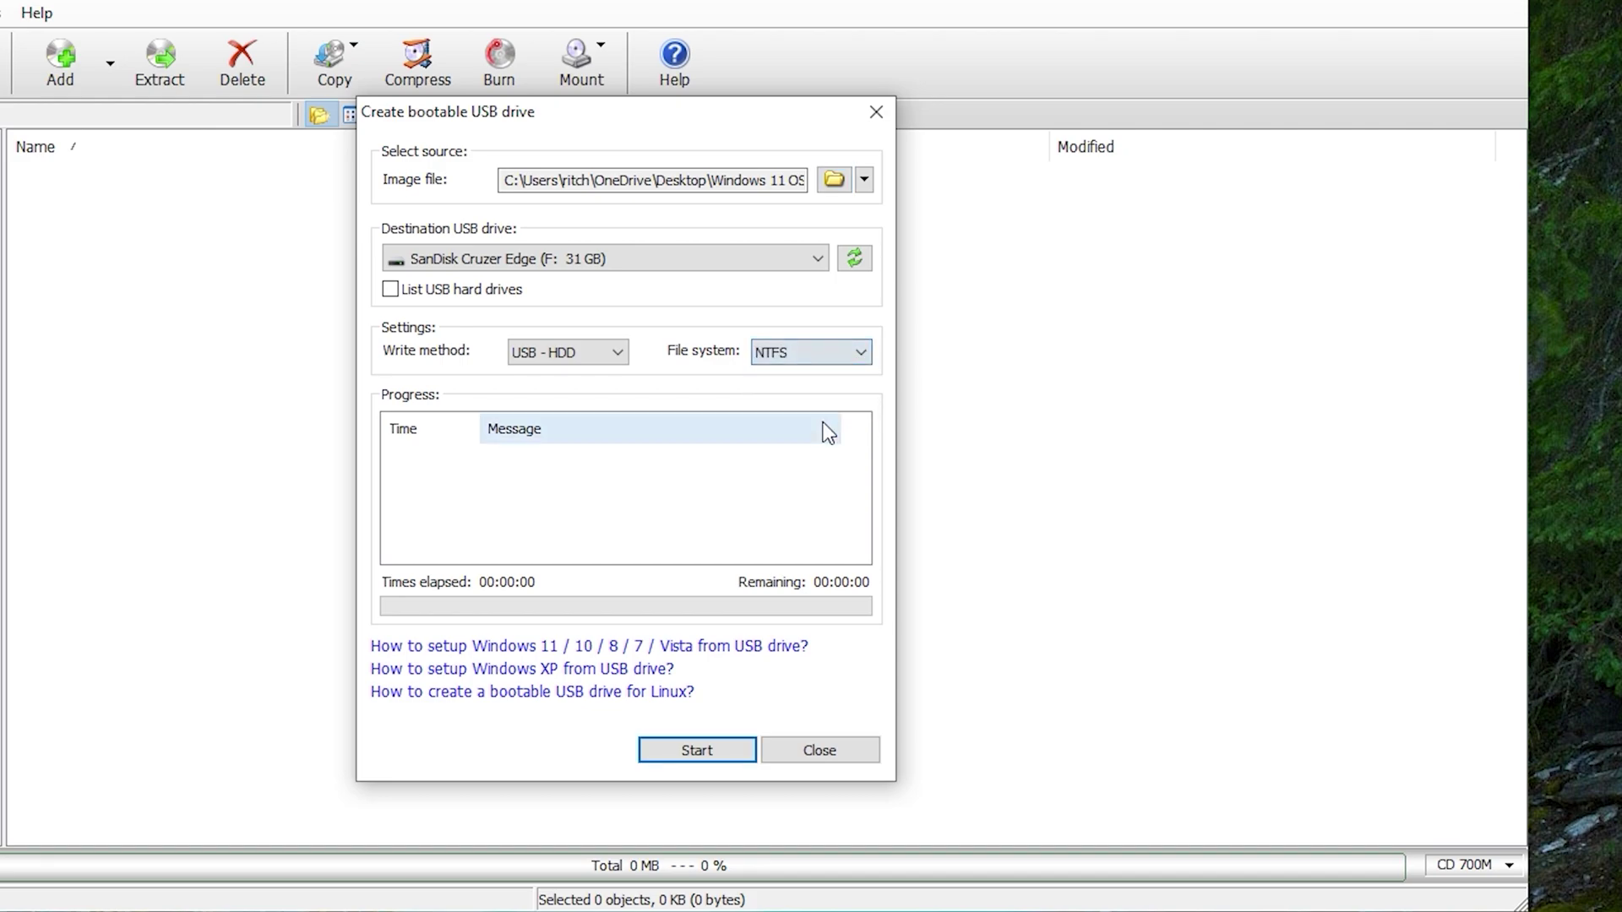
{"action": "left_click", "coordinate": [724, 754]}
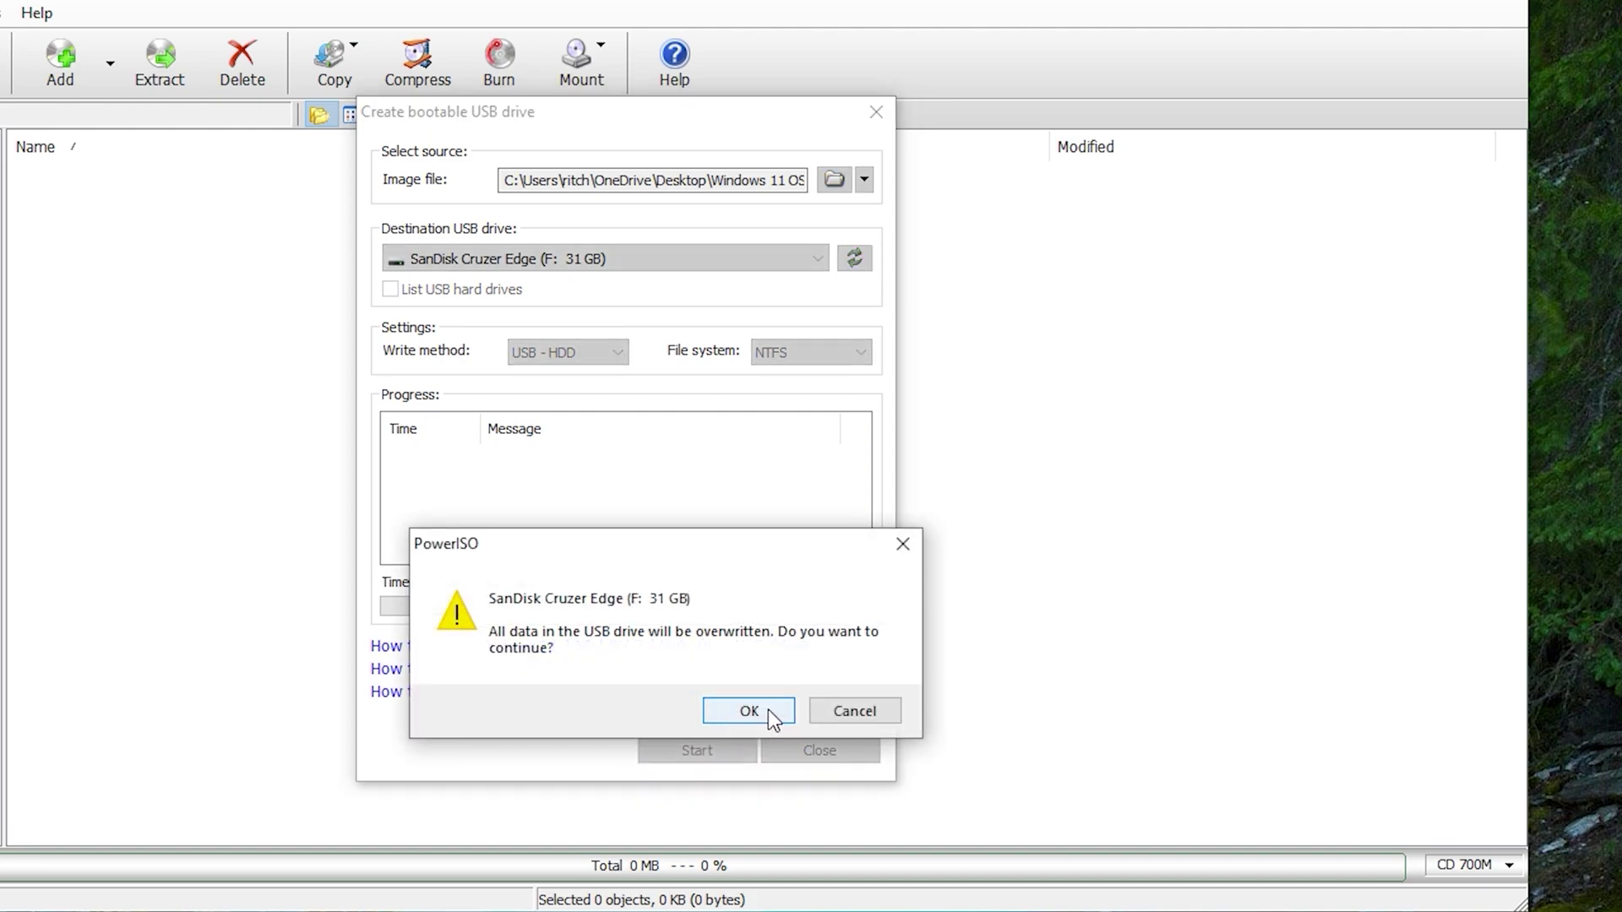
Confirm overwriting the SanDisk drive's data and dismiss the write-completed message.
{"action": "left_click", "coordinate": [767, 709]}
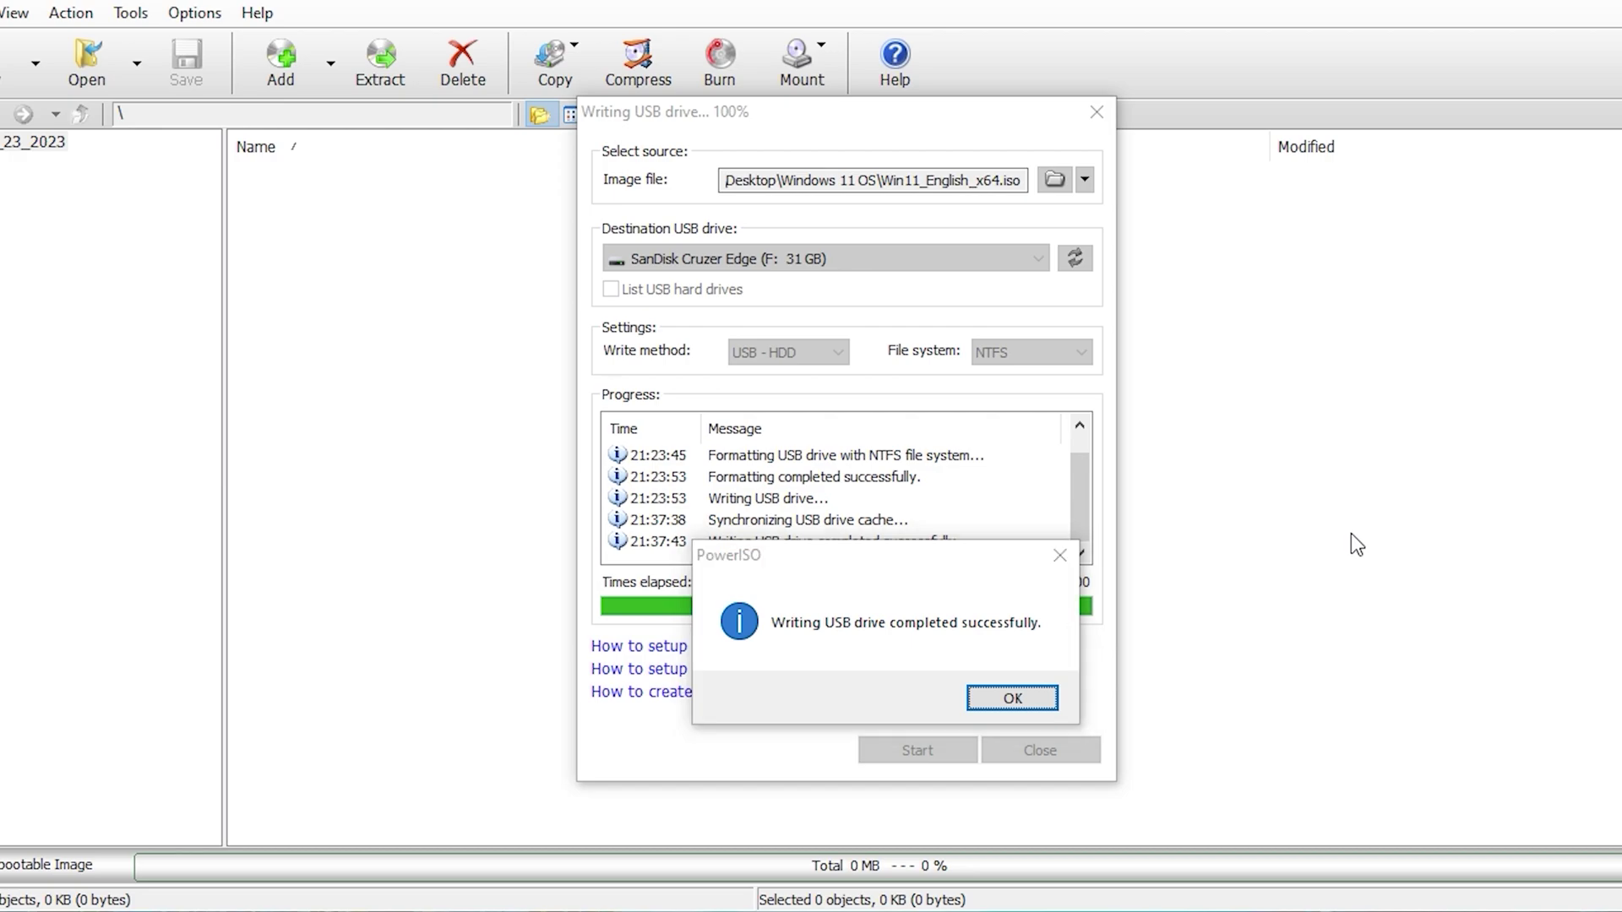
{"action": "left_click", "coordinate": [1046, 696]}
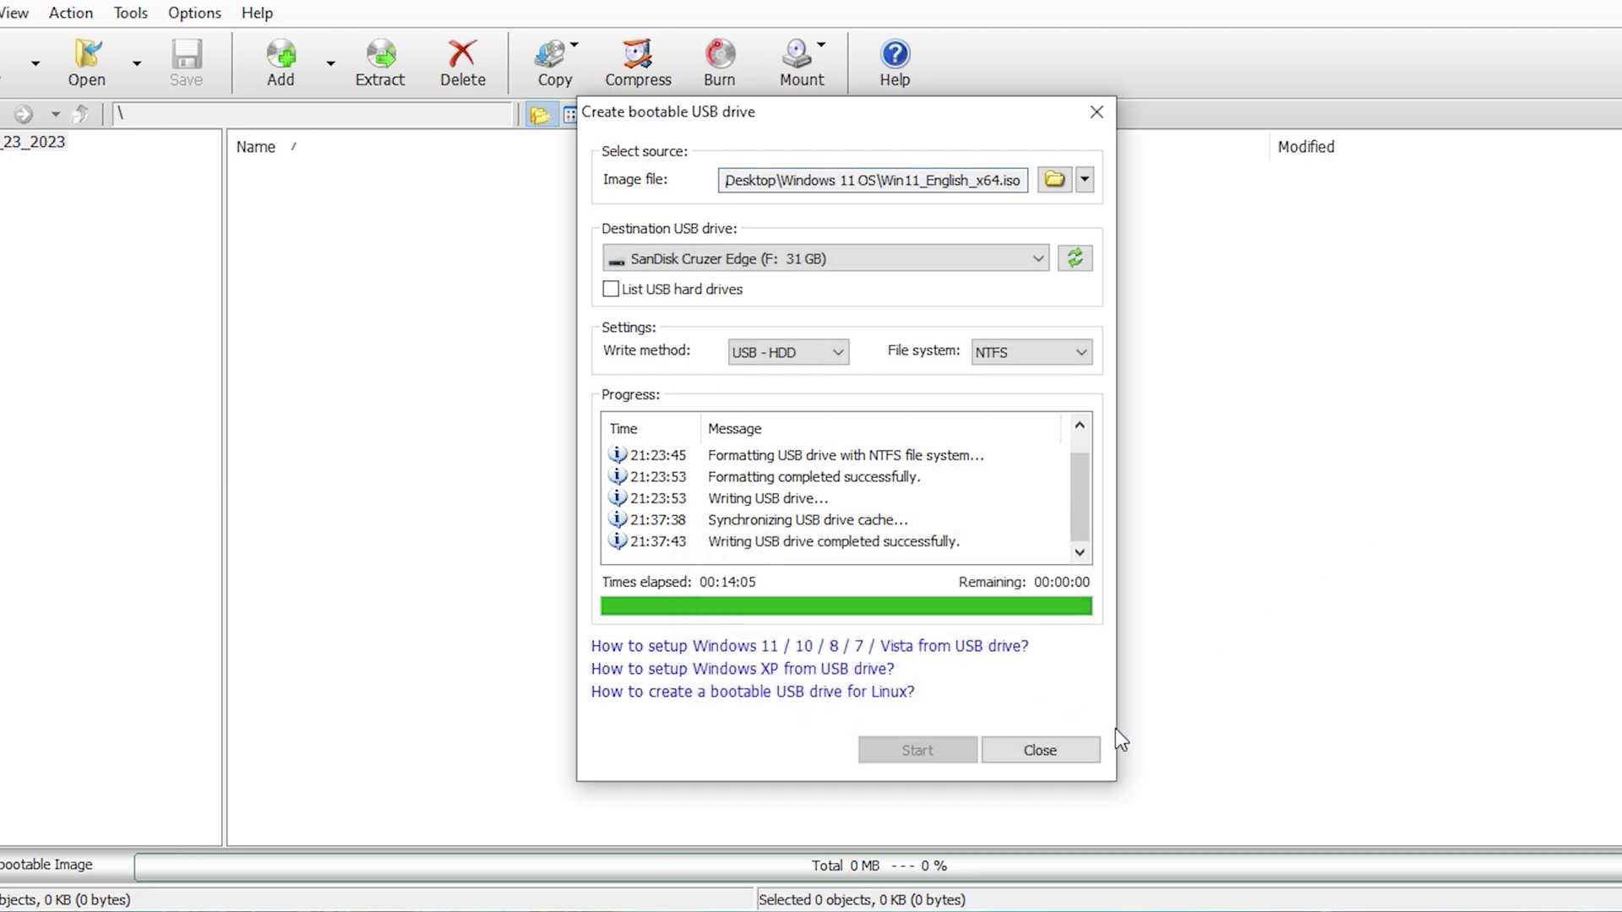
Close the bootable USB window and open USB Drive (F:) to view boot, efi, sources and setup.exe.
{"action": "left_click", "coordinate": [1092, 751]}
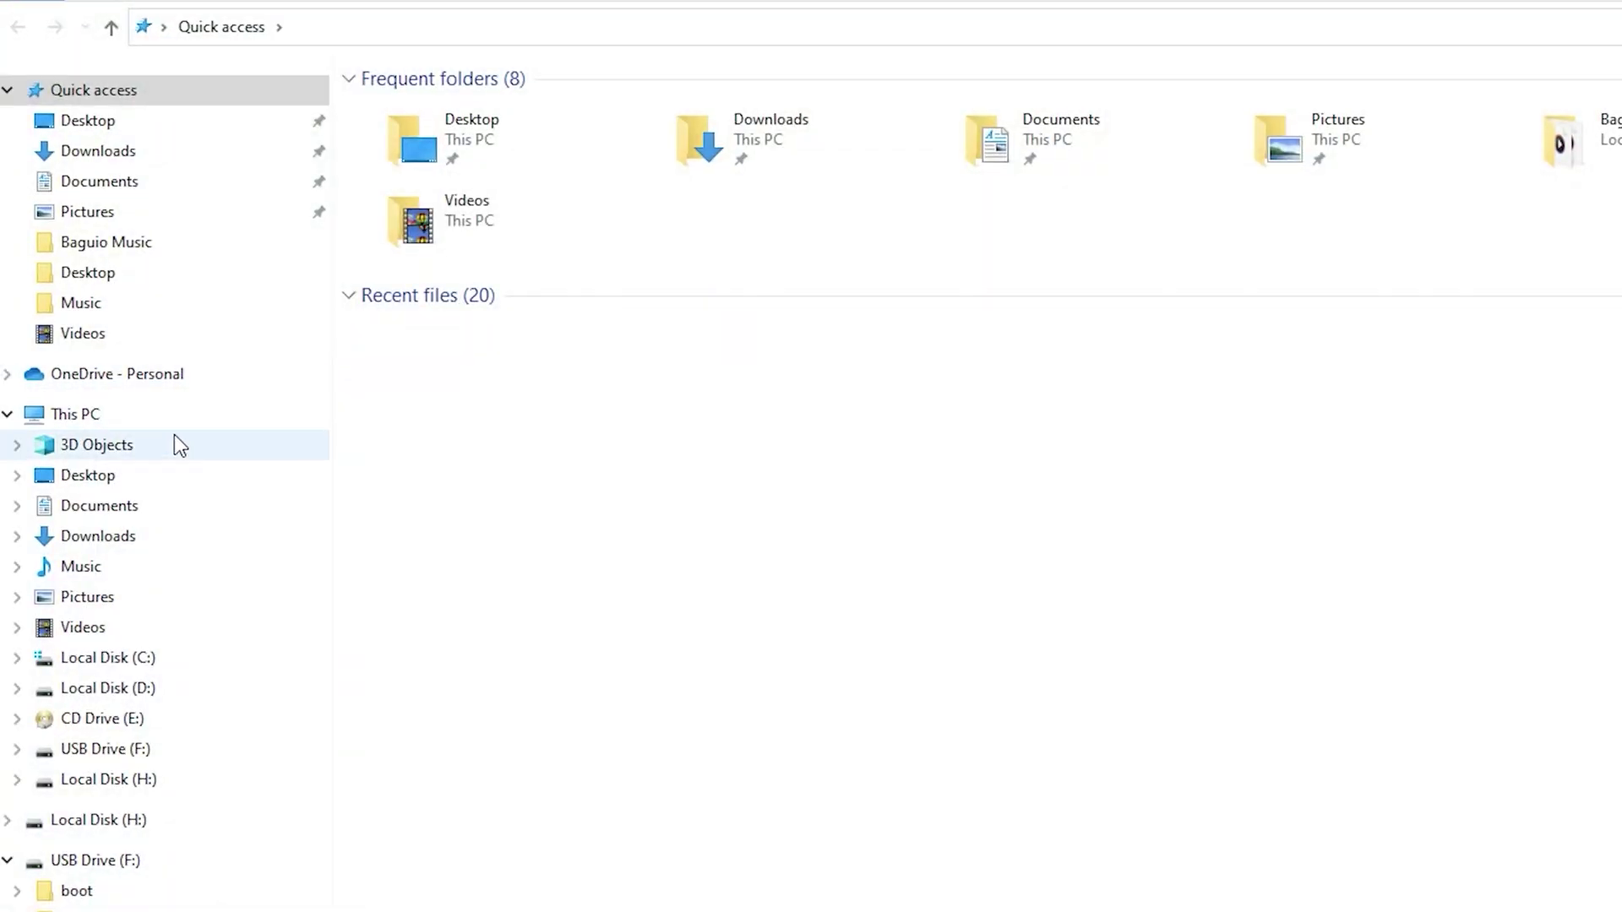
{"action": "left_click", "coordinate": [175, 422]}
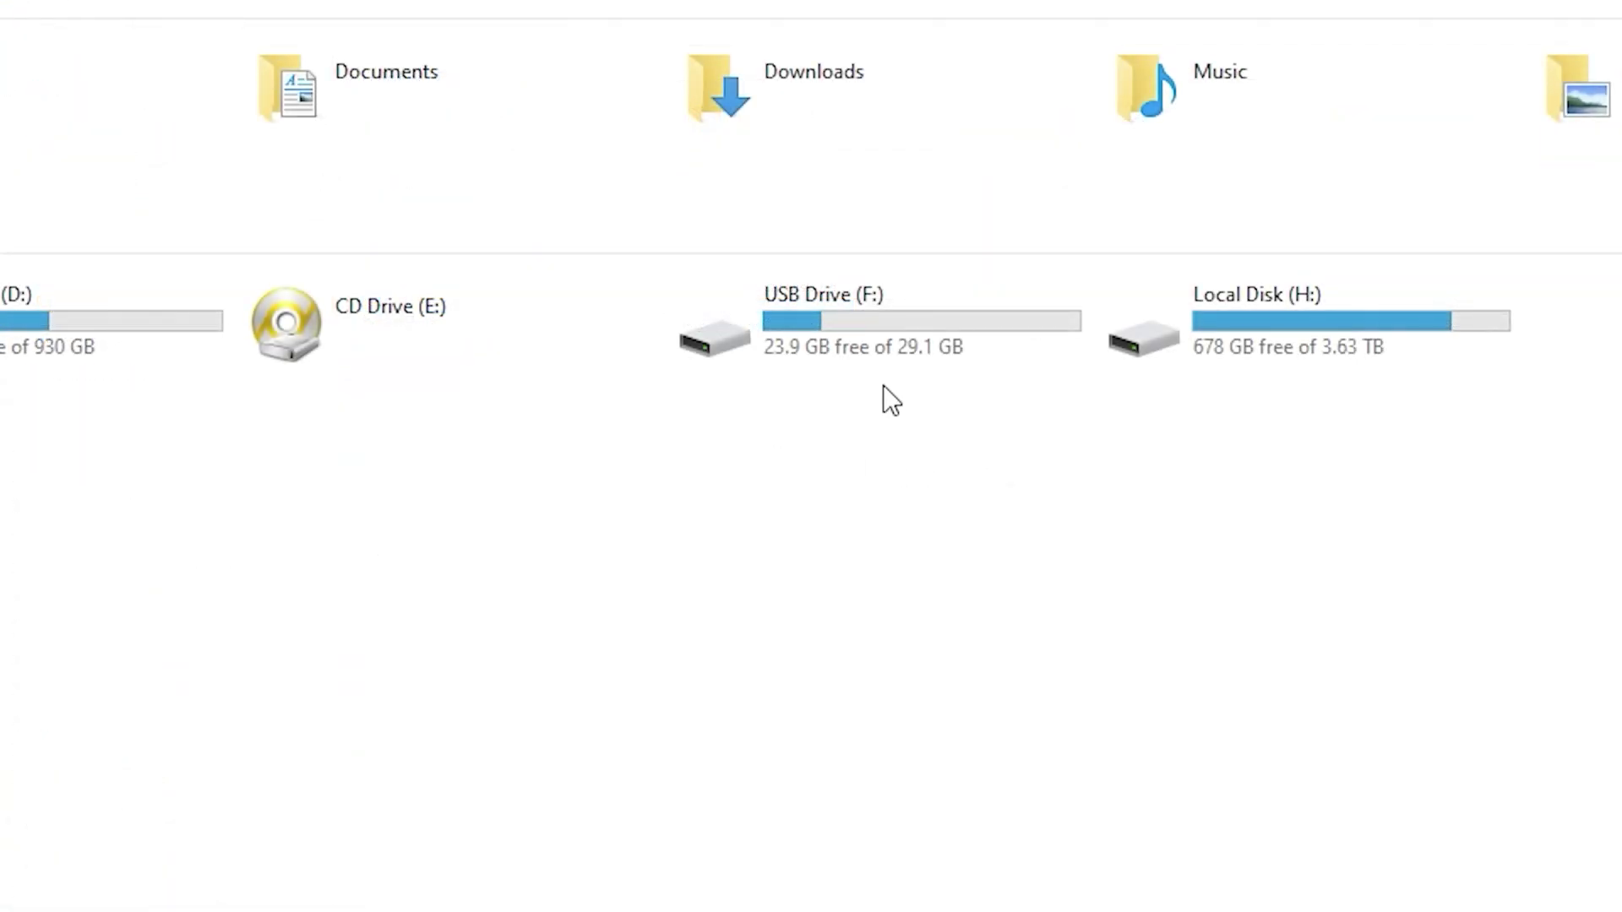
{"action": "double_click", "coordinate": [929, 334]}
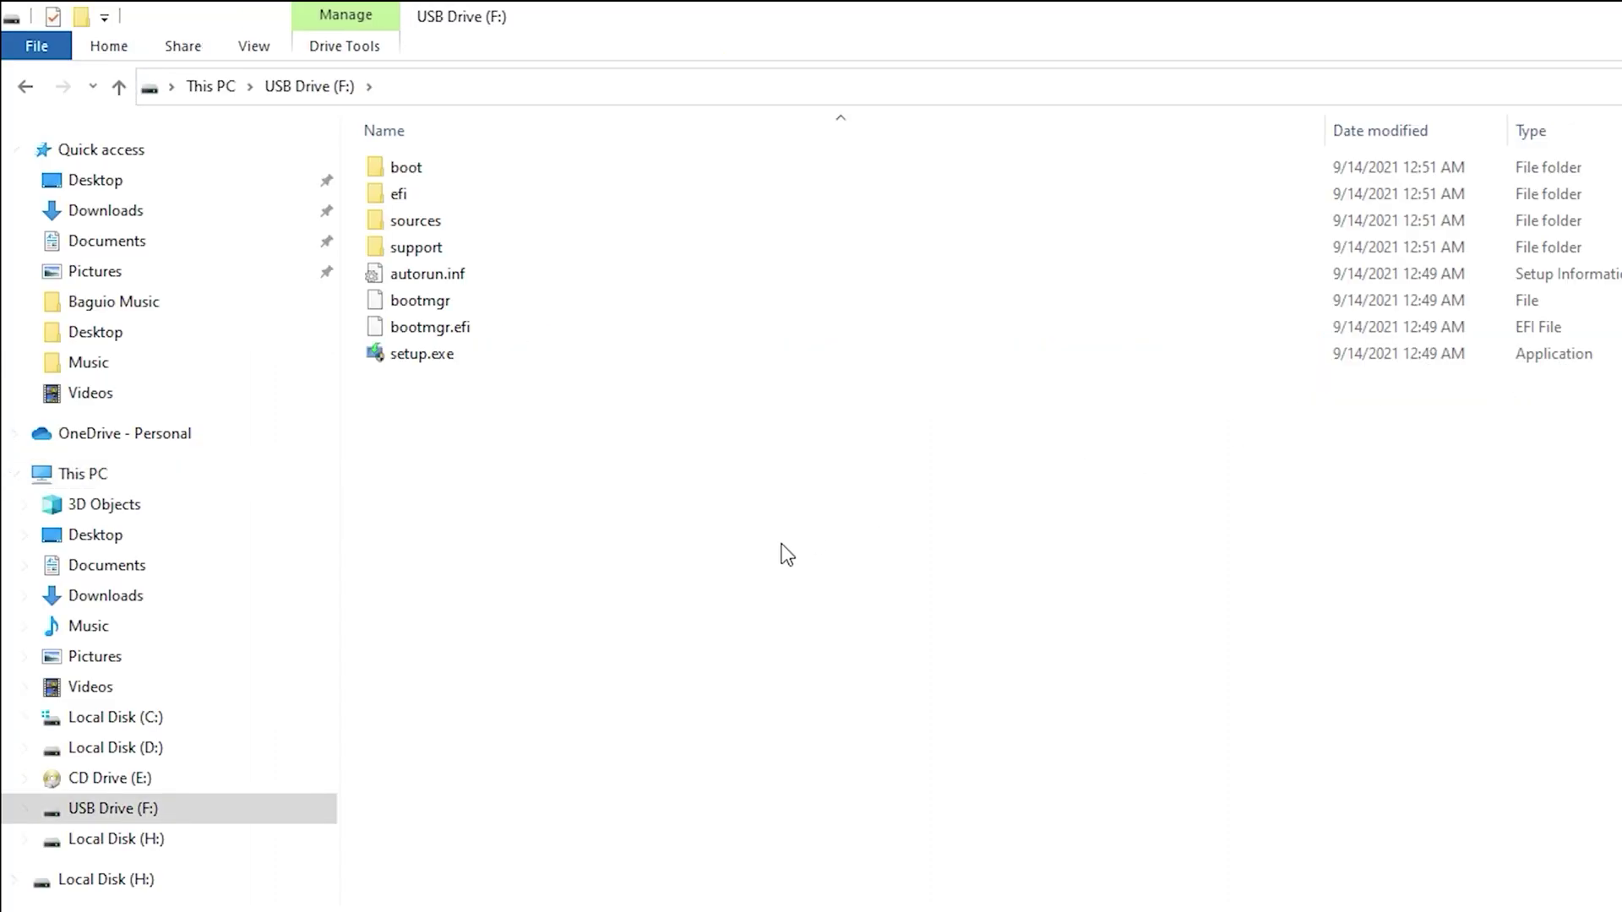